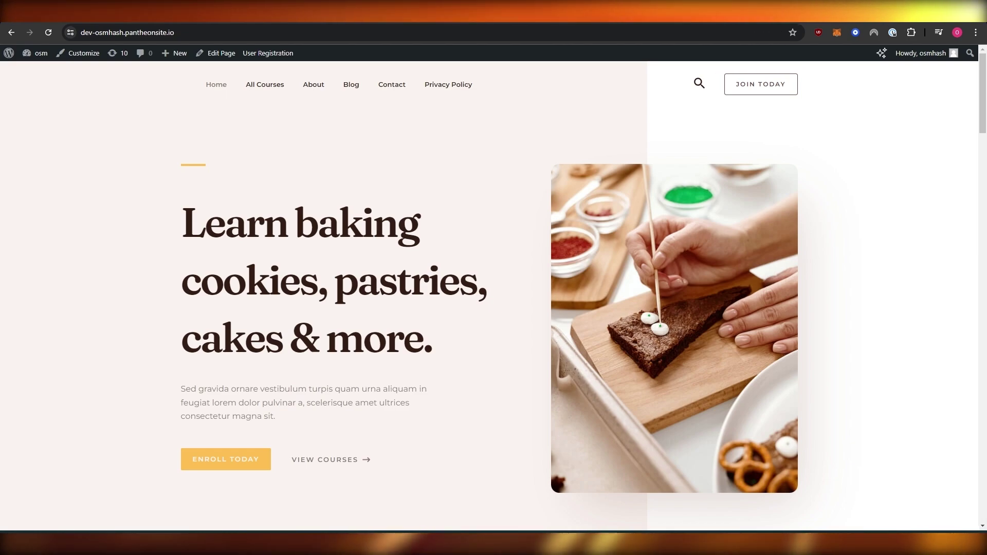
# Scroll down through the baking-course homepage and back up to the top
pyautogui.scroll(-9, 350, 265)
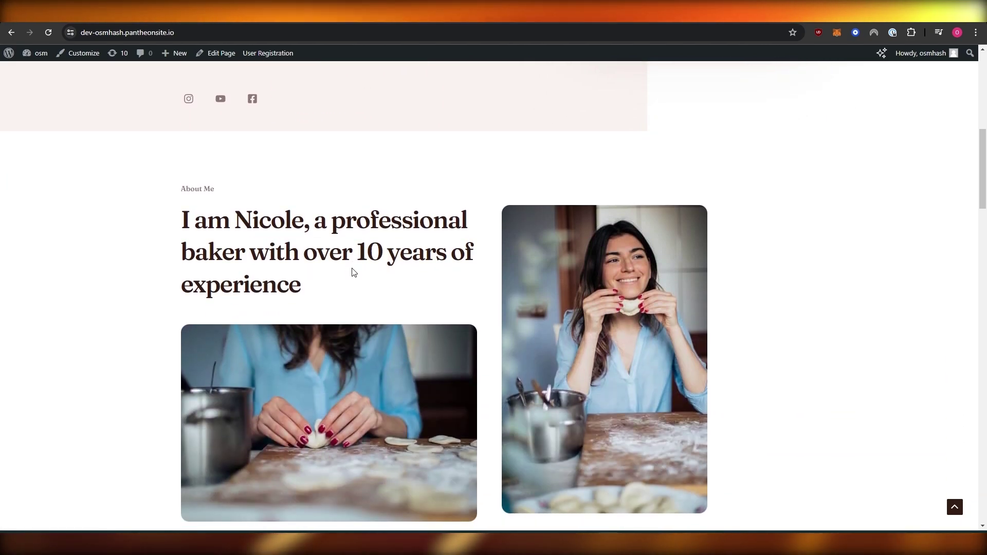
pyautogui.scroll(-7, 353, 272)
pyautogui.scroll(16, 353, 273)
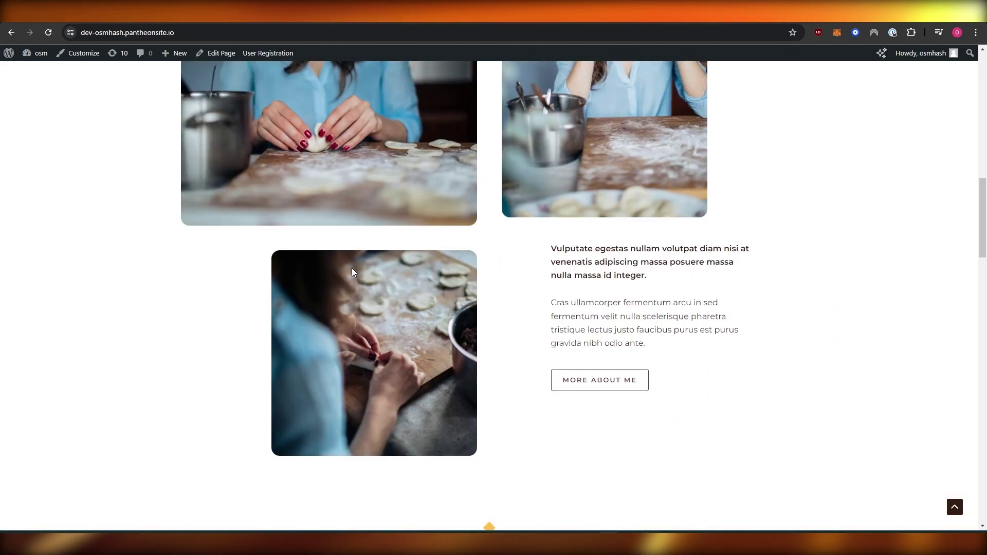
pyautogui.scroll(1, 352, 267)
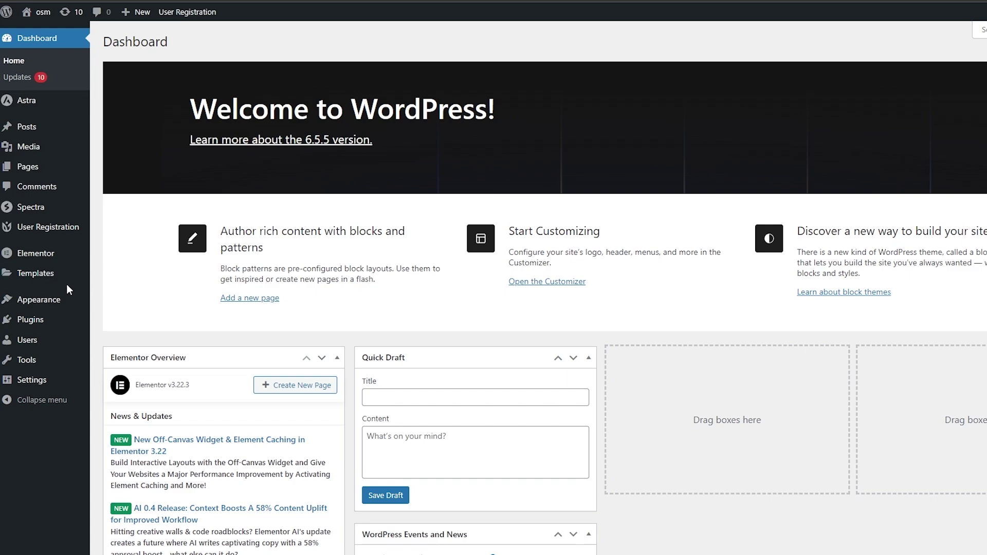
pyautogui.moveTo(46, 277)
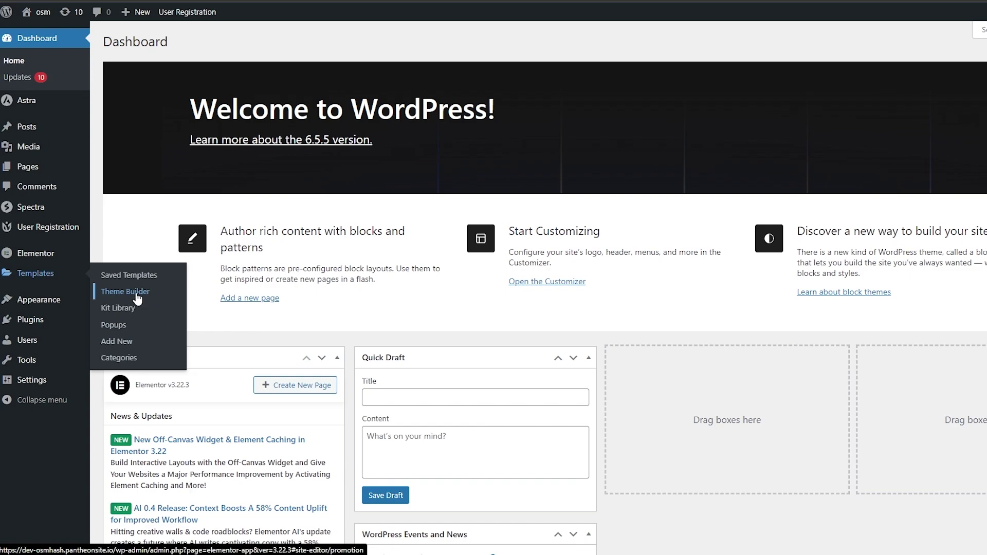
pyautogui.moveTo(11, 306)
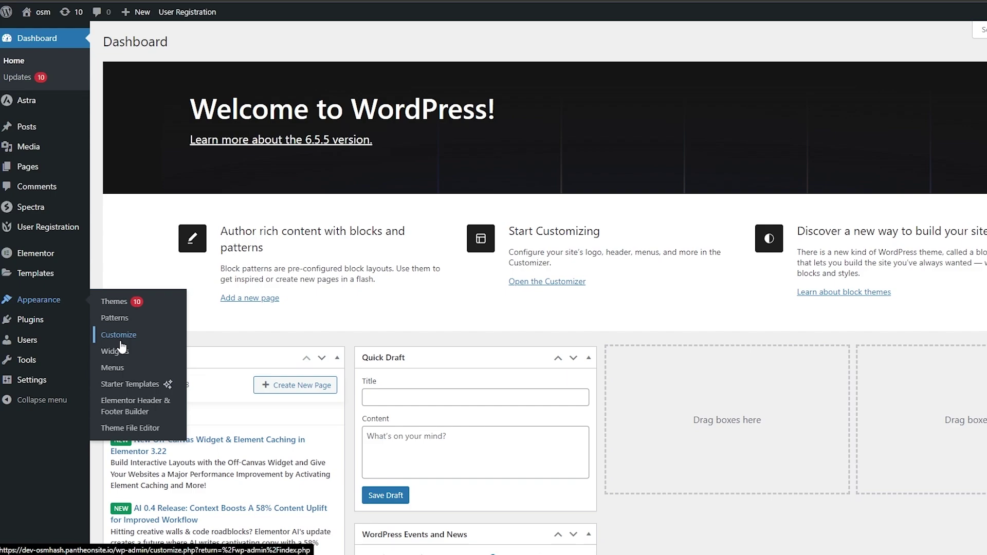
pyautogui.moveTo(69, 173)
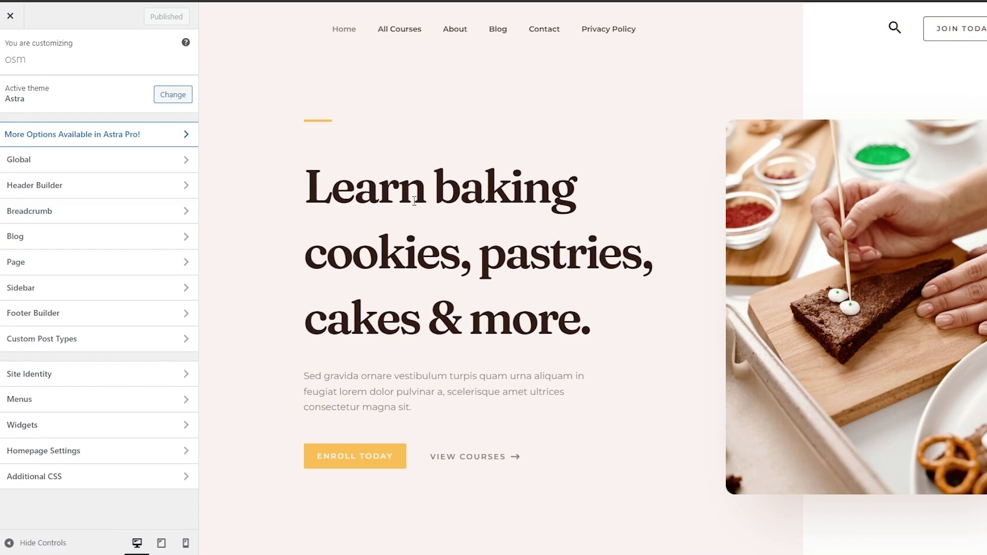
# Scroll the Customizer's live preview of the baking homepage down and back up
pyautogui.scroll(-10, 415, 203)
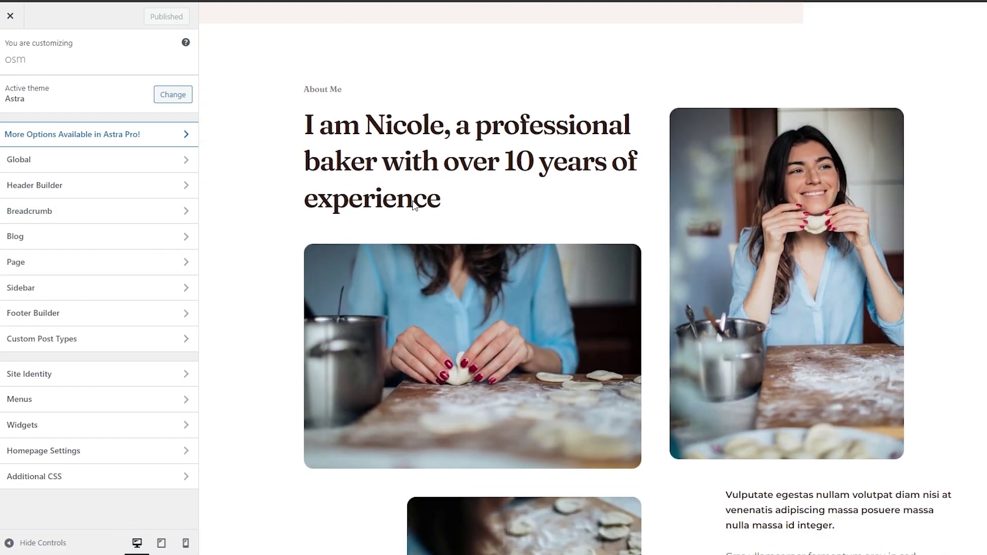
pyautogui.scroll(9, 415, 206)
pyautogui.scroll(1, 415, 206)
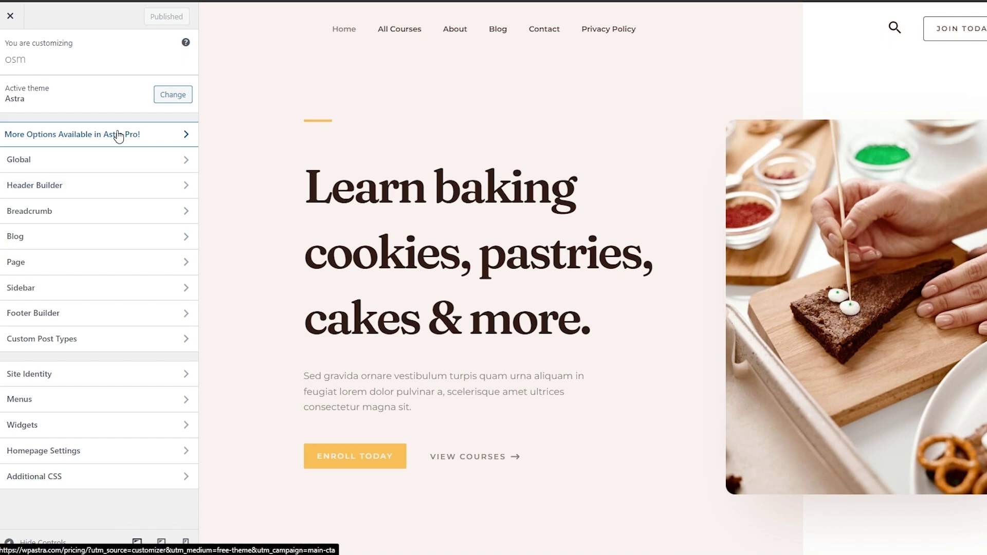
pyautogui.scroll(-1, 390, 242)
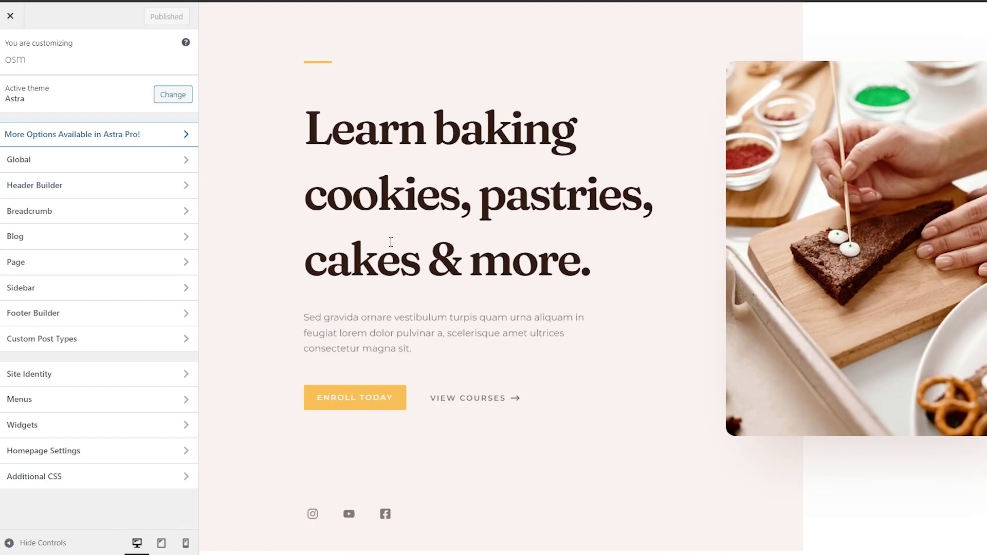
pyautogui.scroll(1, 391, 242)
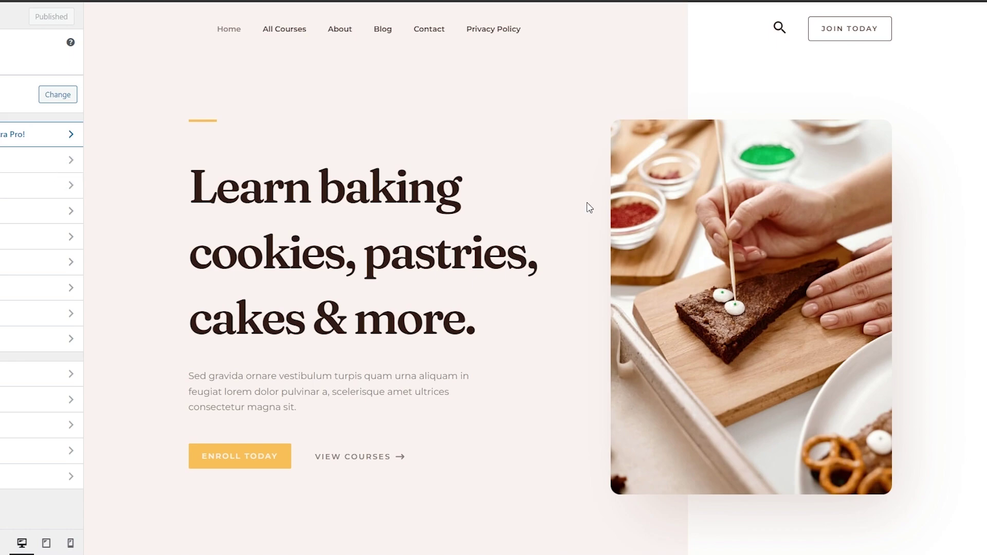
pyautogui.scroll(-5, 590, 208)
pyautogui.scroll(-20, 590, 207)
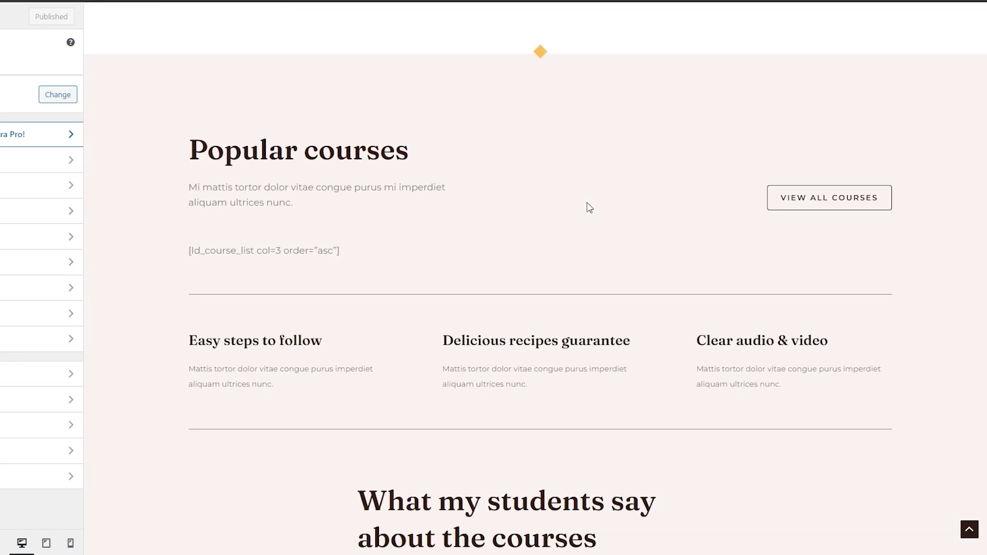
pyautogui.scroll(-5, 589, 207)
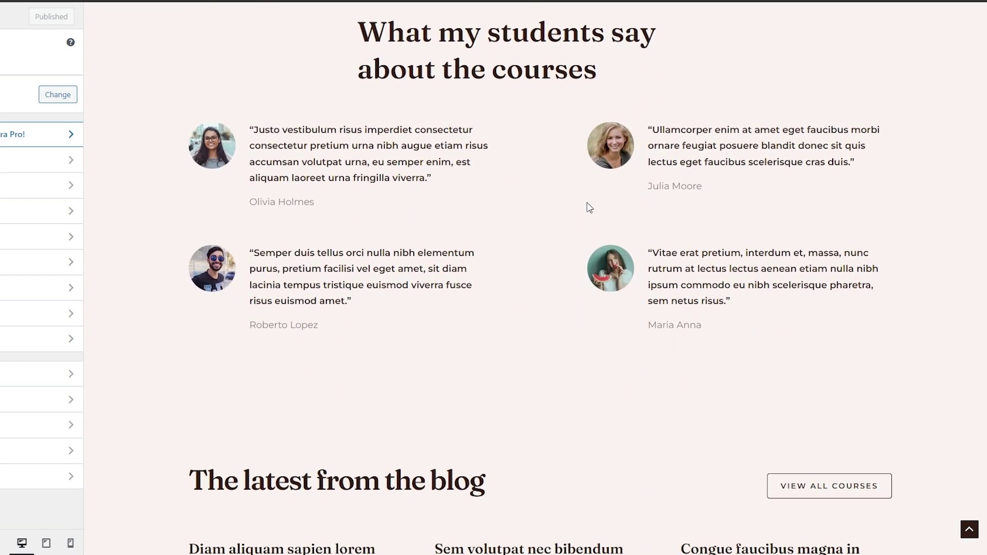
pyautogui.scroll(-5, 590, 207)
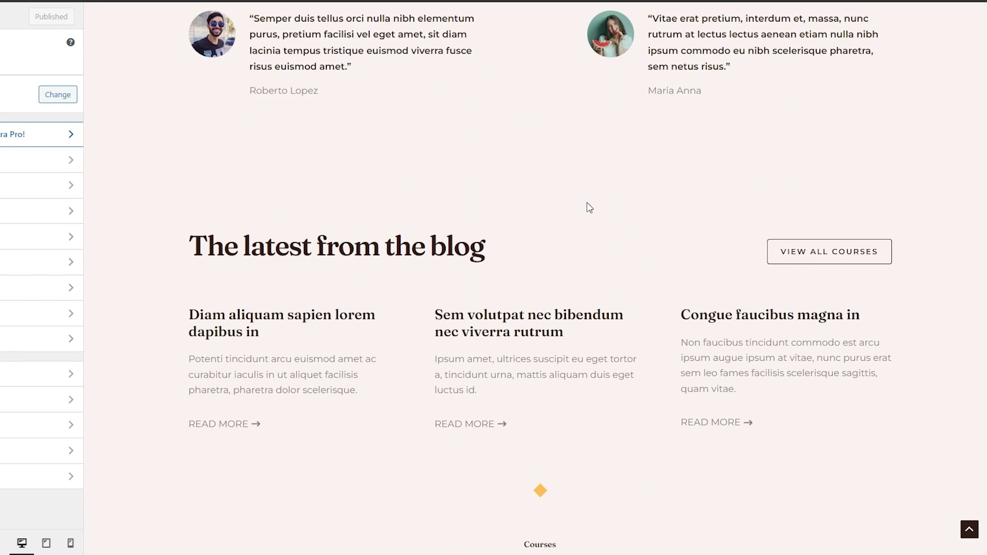
pyautogui.scroll(-5, 589, 207)
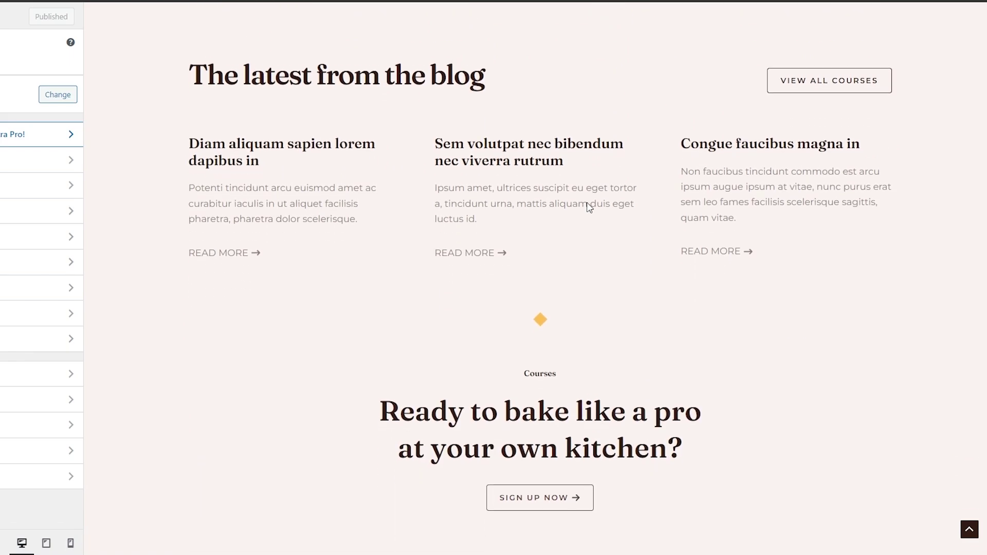
pyautogui.scroll(-1, 589, 207)
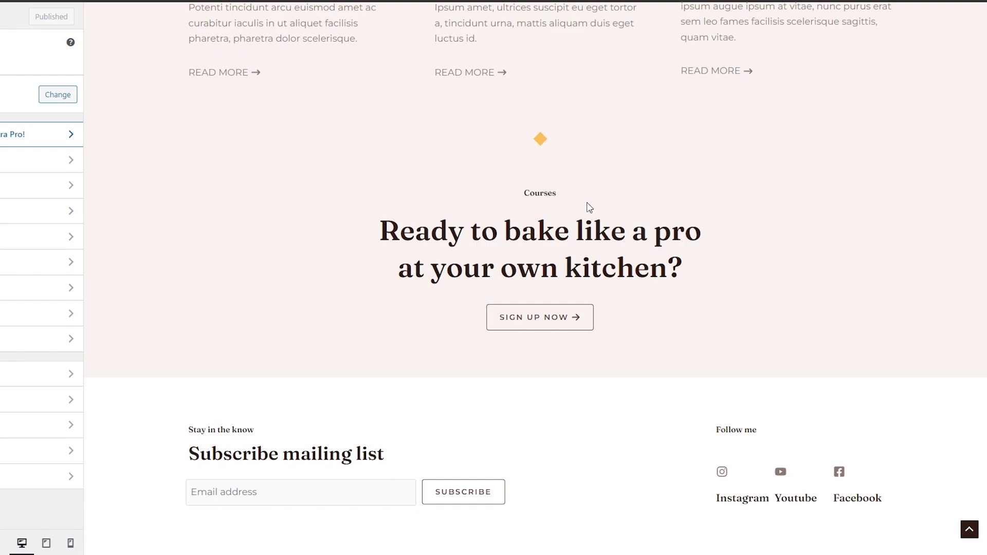
pyautogui.scroll(20, 589, 207)
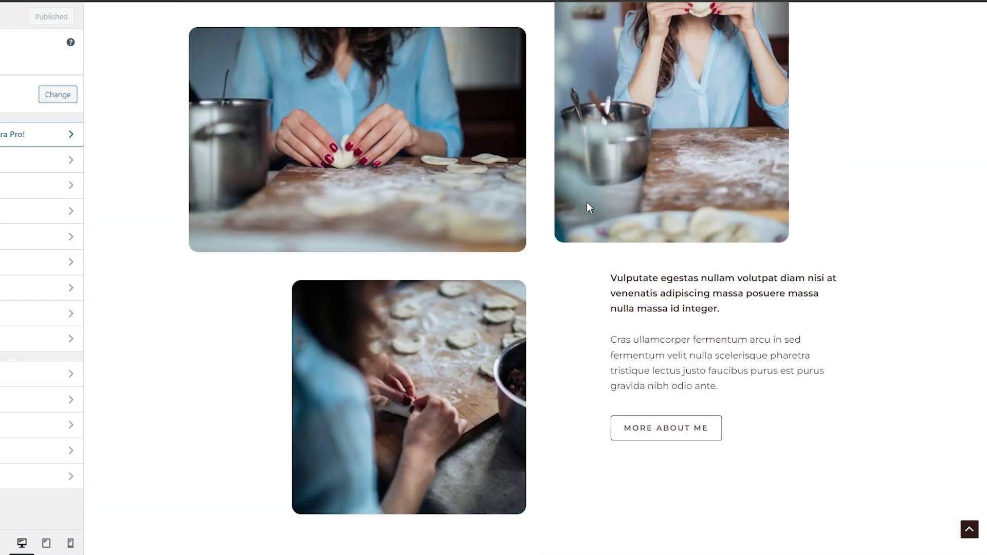
pyautogui.scroll(11, 518, 223)
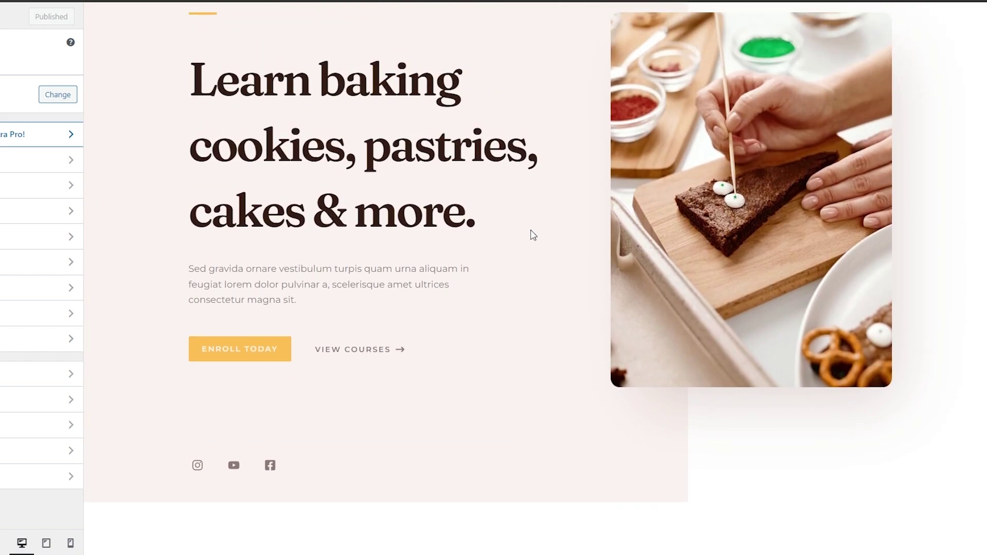
pyautogui.scroll(2, 534, 235)
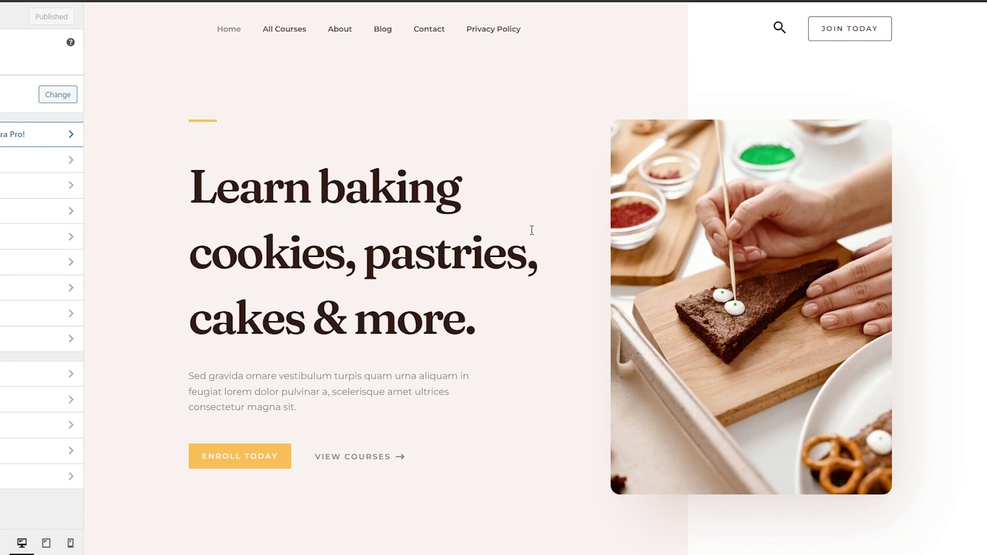
pyautogui.scroll(-5, 532, 230)
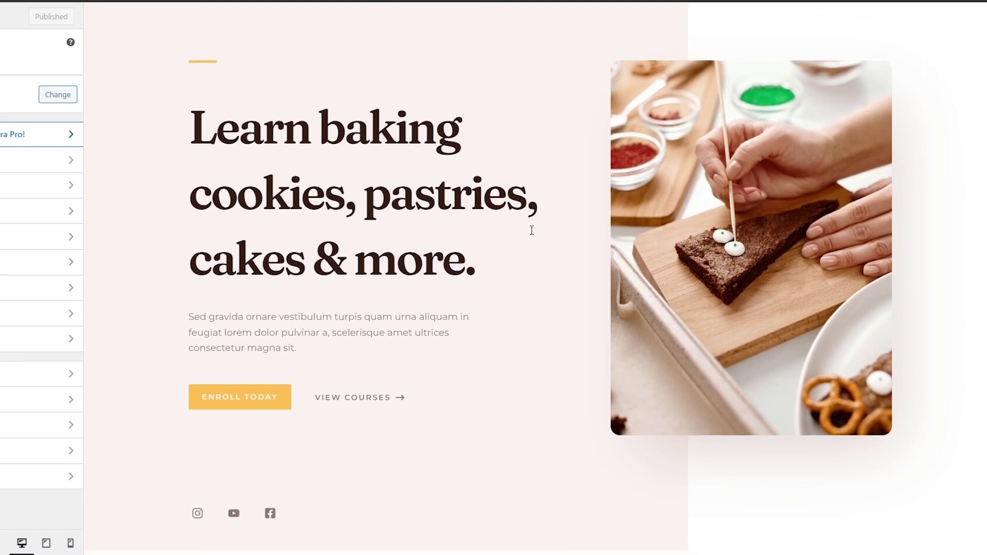
pyautogui.scroll(-3, 533, 235)
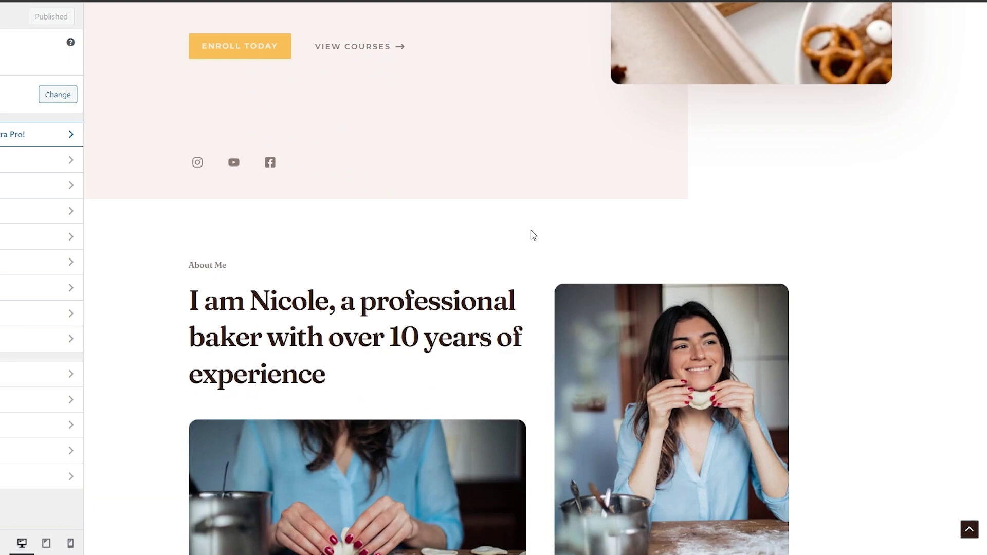
pyautogui.scroll(-2, 533, 235)
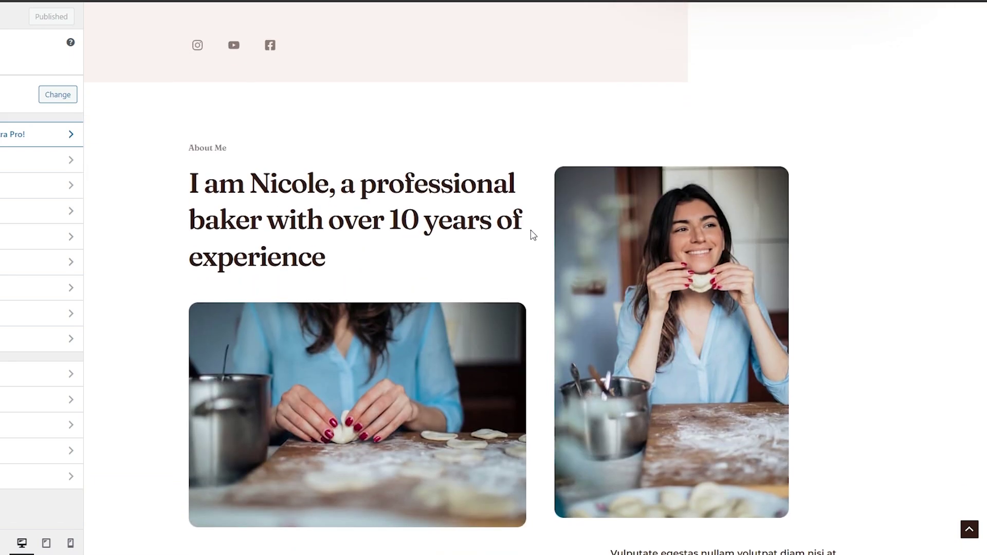
pyautogui.scroll(-5, 602, 288)
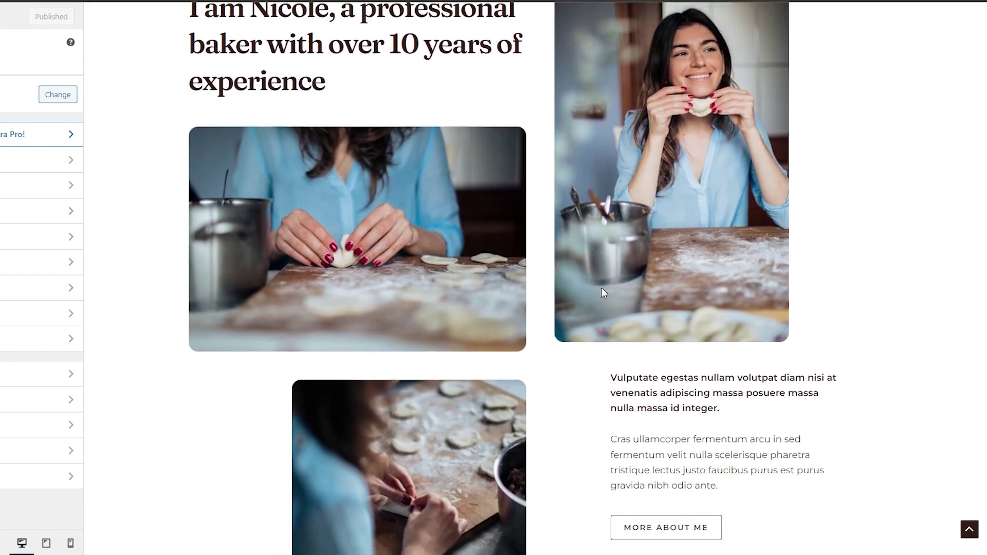
pyautogui.scroll(1, 655, 275)
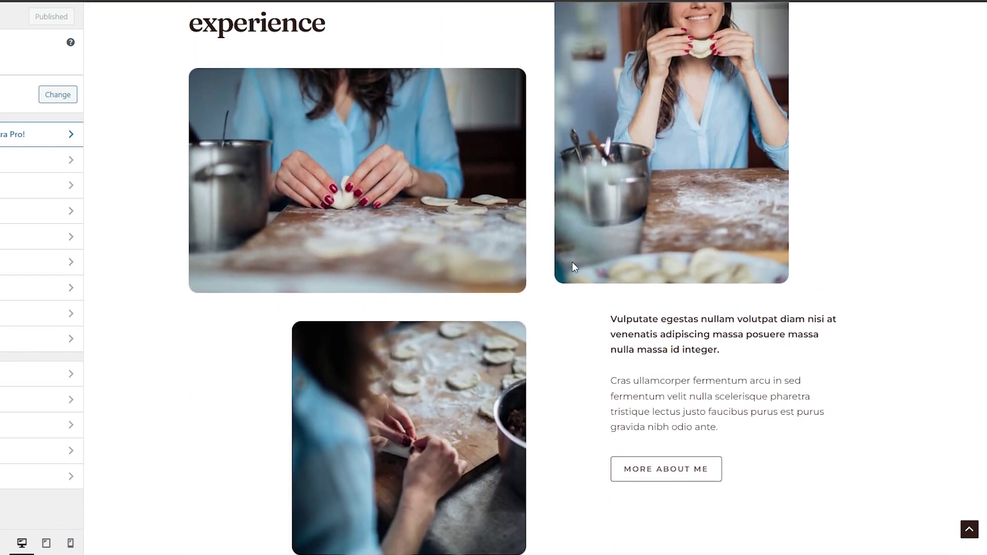
pyautogui.scroll(2, 573, 263)
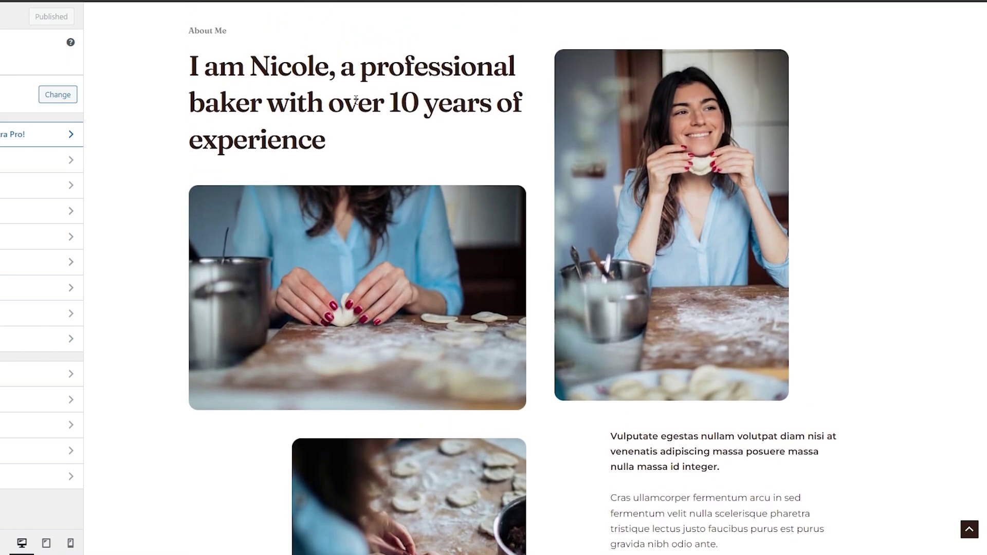
pyautogui.scroll(-4, 573, 325)
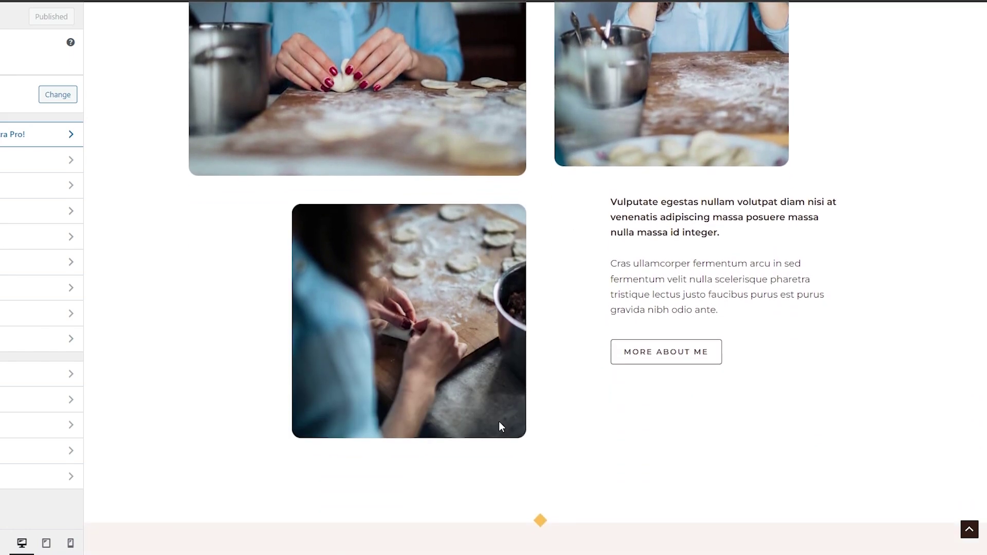
pyautogui.scroll(2, 421, 391)
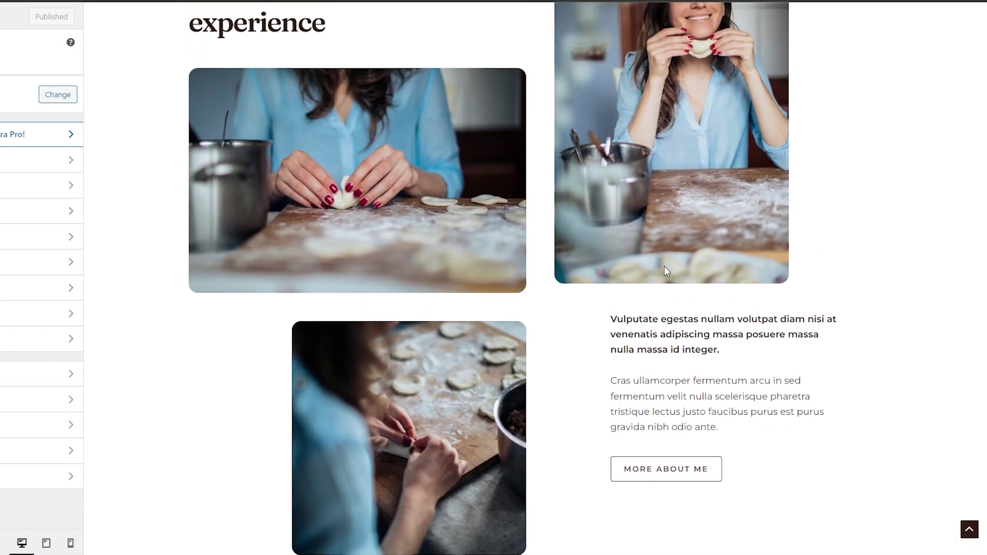
pyautogui.scroll(1, 666, 270)
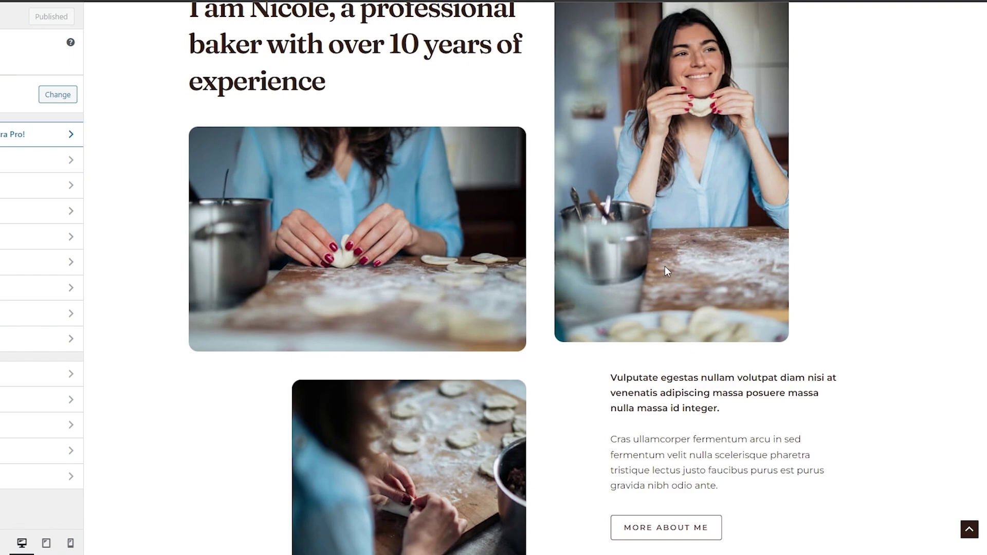
pyautogui.scroll(3, 662, 266)
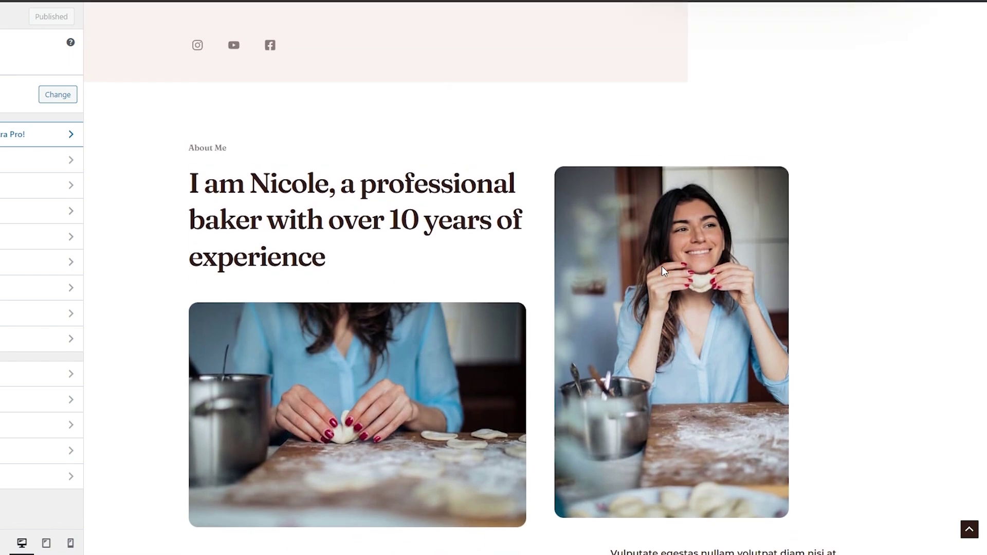
pyautogui.scroll(9, 662, 266)
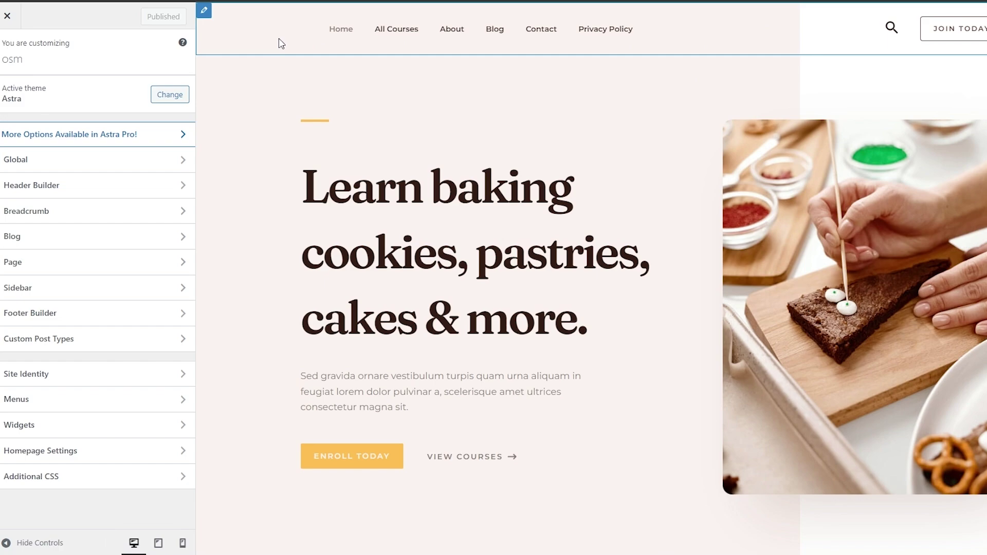
# Open the header's site title and logo settings and browse the Upload files and Free Images logo options
pyautogui.click(204, 11)
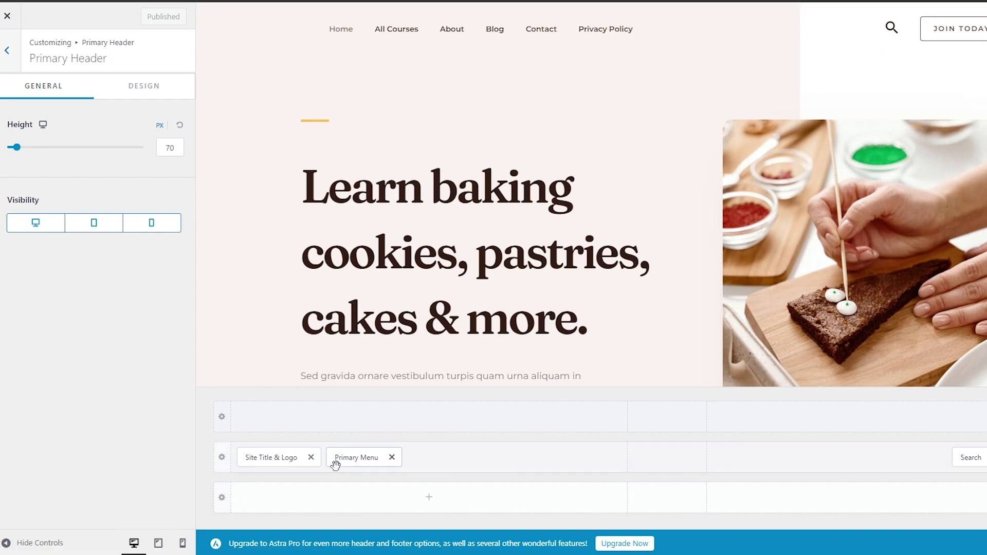
pyautogui.click(273, 457)
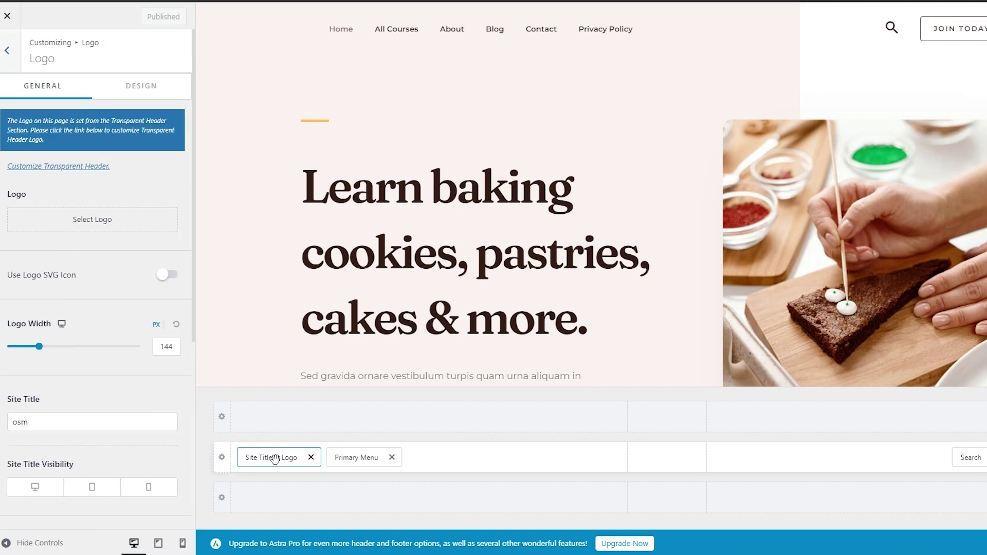
pyautogui.click(73, 217)
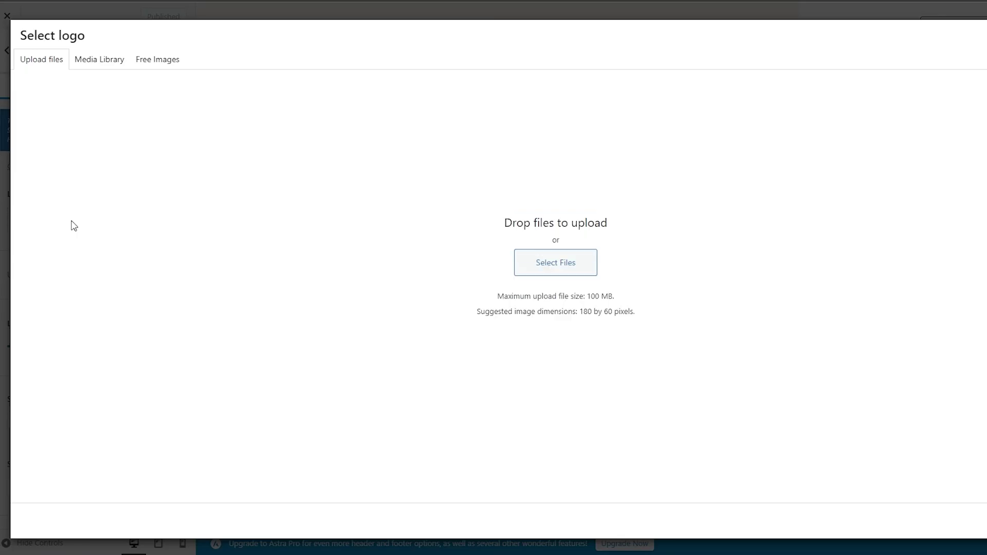
pyautogui.click(518, 260)
pyautogui.click(154, 63)
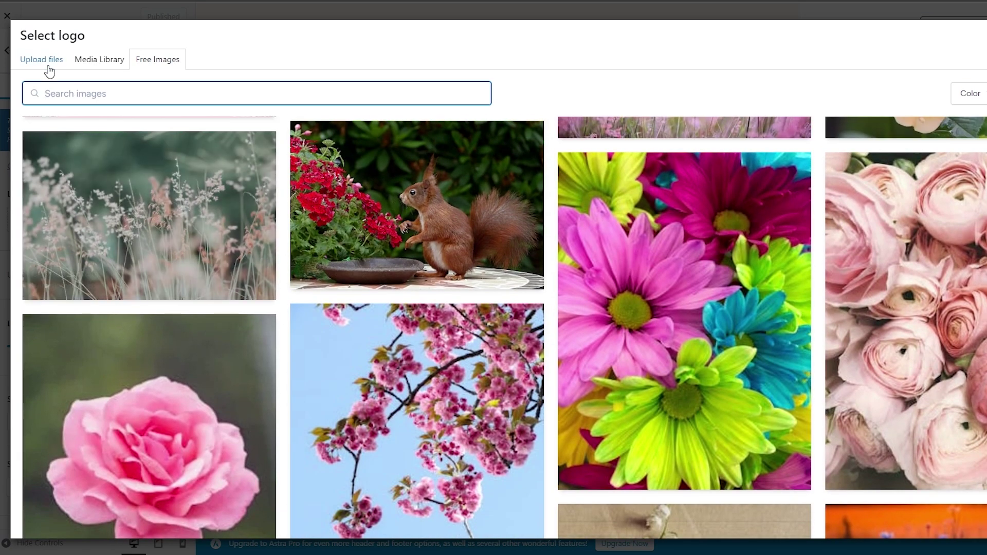
pyautogui.click(44, 63)
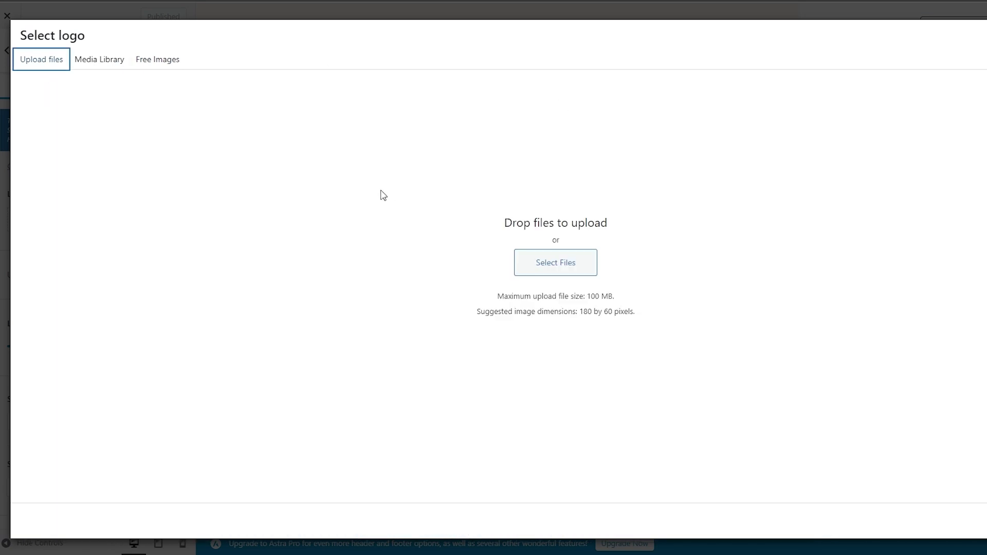
# Close the logo picker without choosing an image and return to the main customizer list
pyautogui.press('Escape')
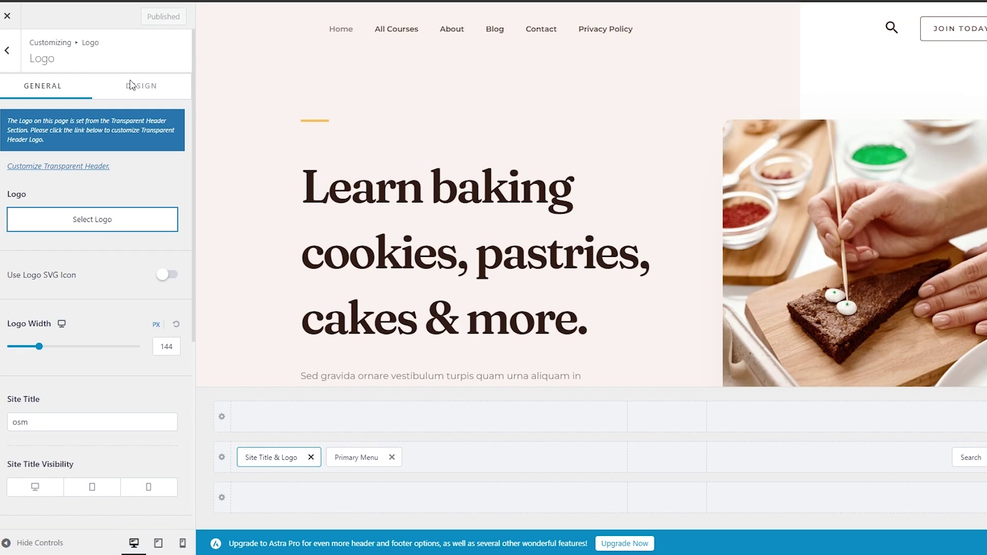
pyautogui.click(7, 52)
pyautogui.click(7, 53)
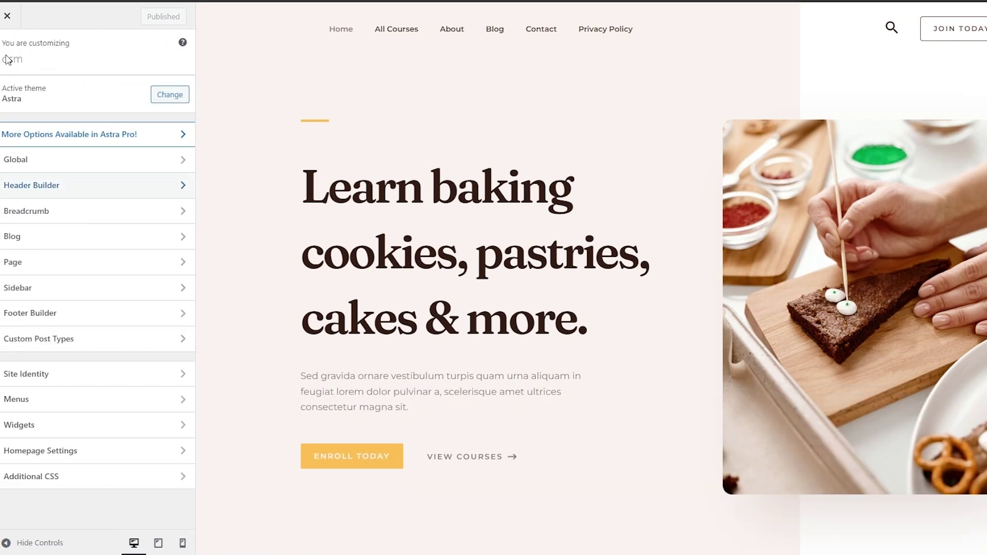
pyautogui.click(178, 217)
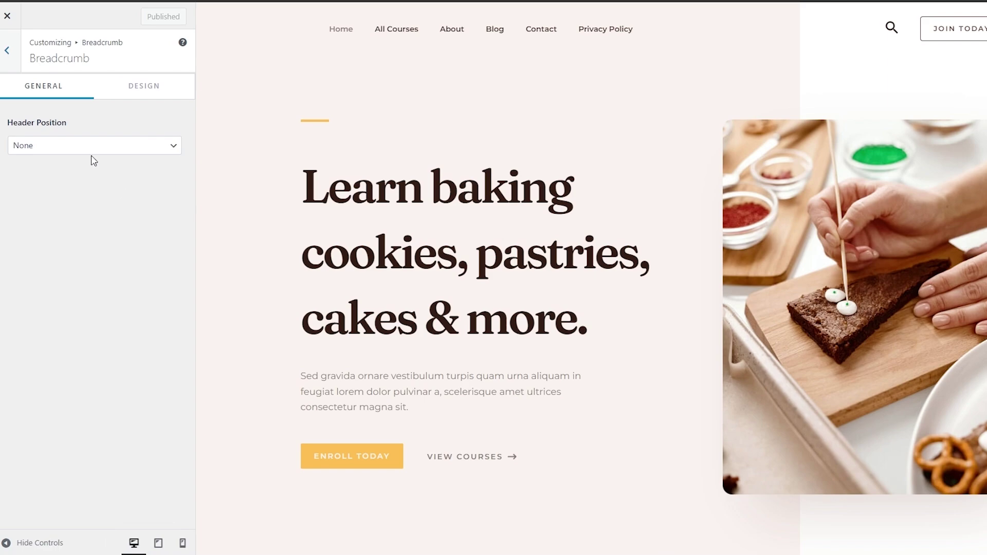
pyautogui.click(7, 52)
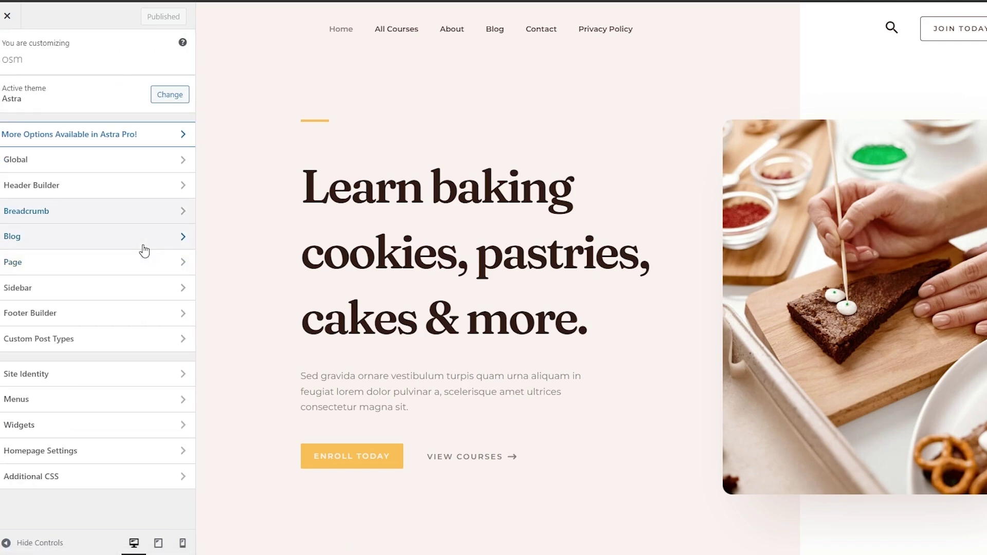
pyautogui.click(174, 248)
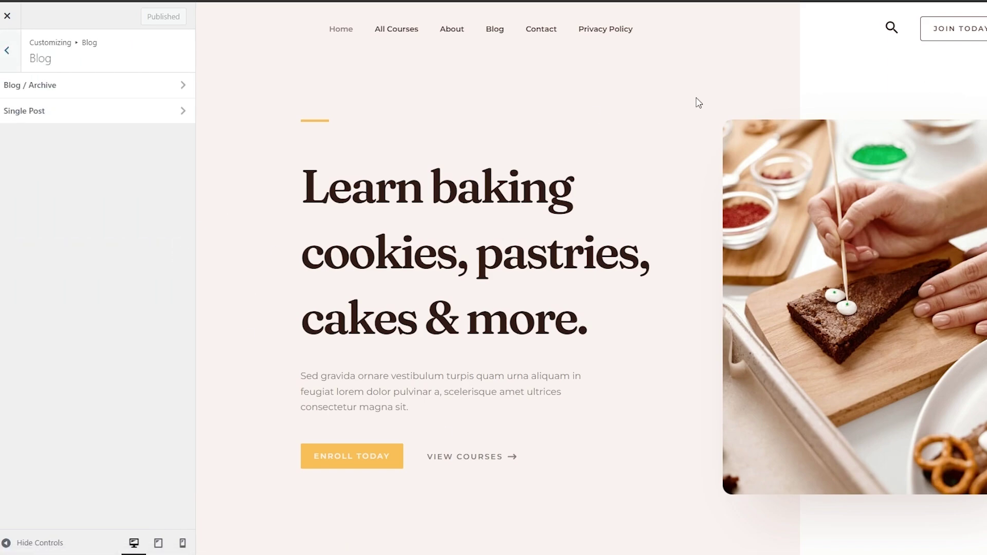
pyautogui.click(122, 89)
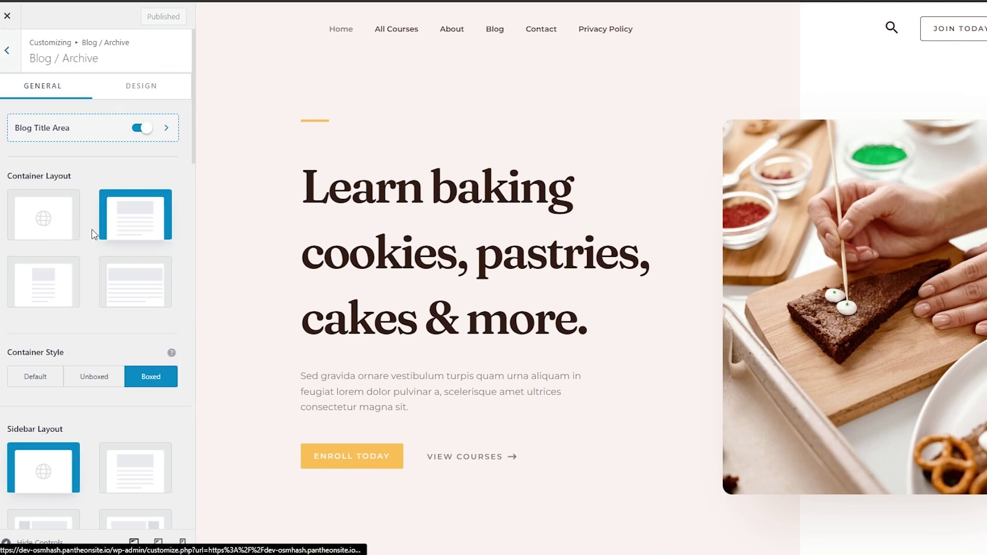
pyautogui.click(7, 66)
pyautogui.click(6, 66)
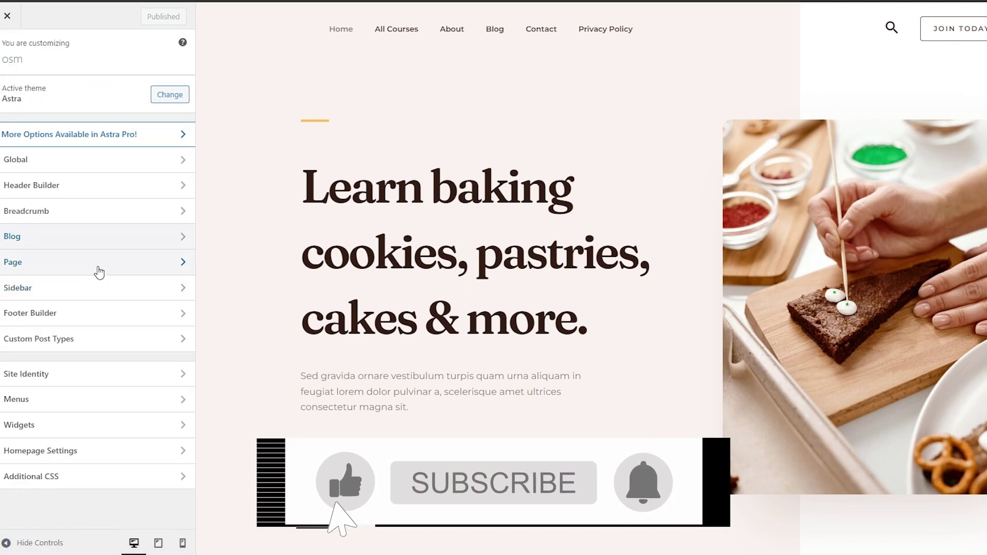
pyautogui.click(99, 273)
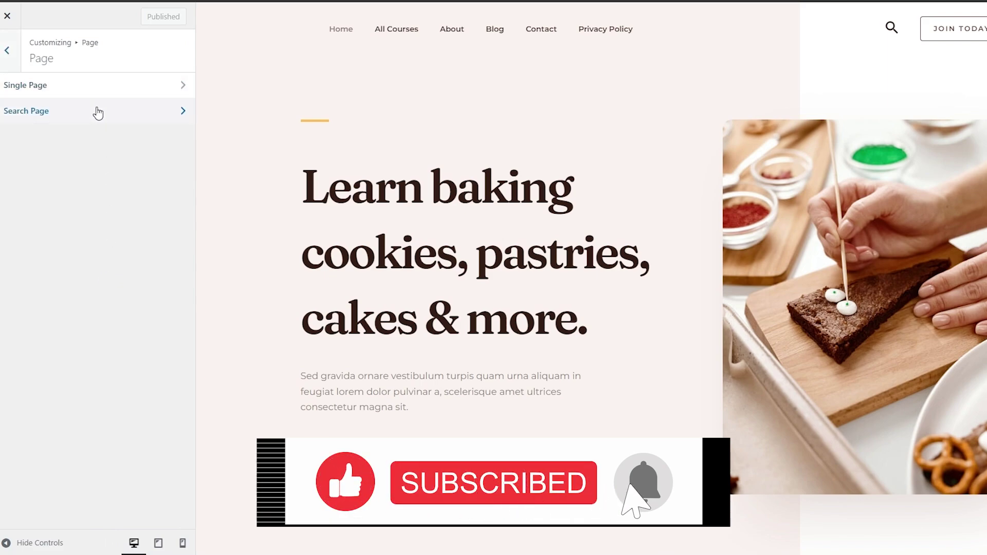
pyautogui.click(116, 87)
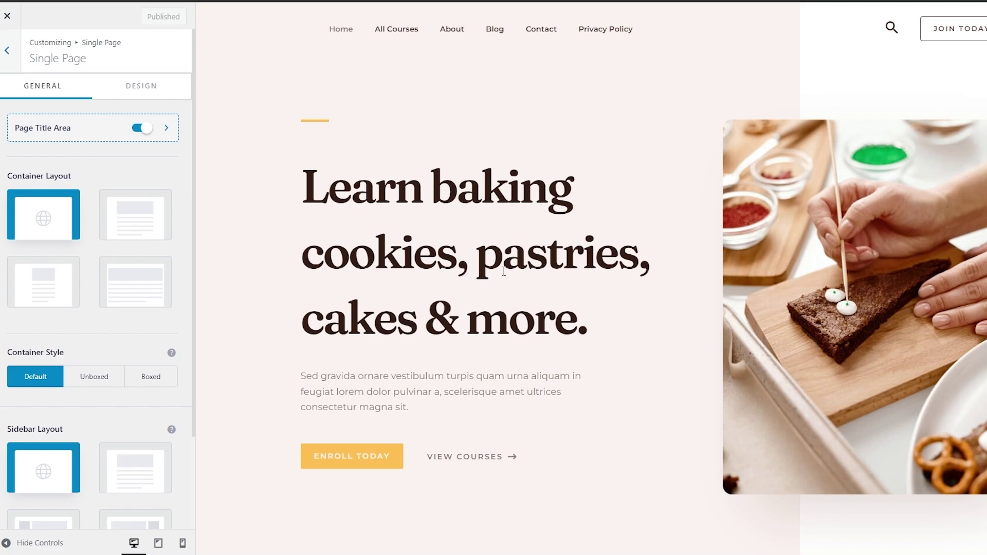
pyautogui.scroll(-3, 60, 391)
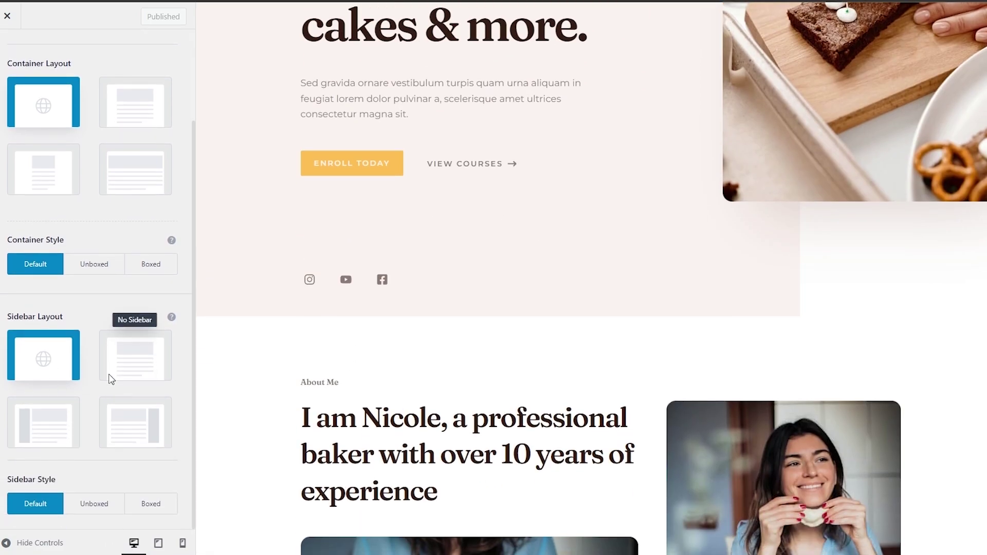
pyautogui.scroll(5, 388, 447)
pyautogui.click(369, 456)
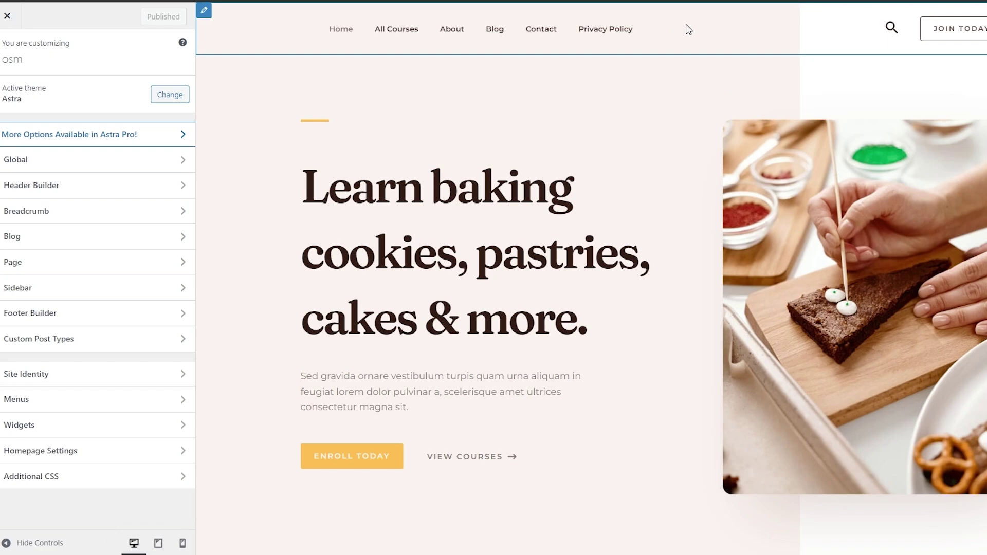
pyautogui.scroll(-15, 602, 276)
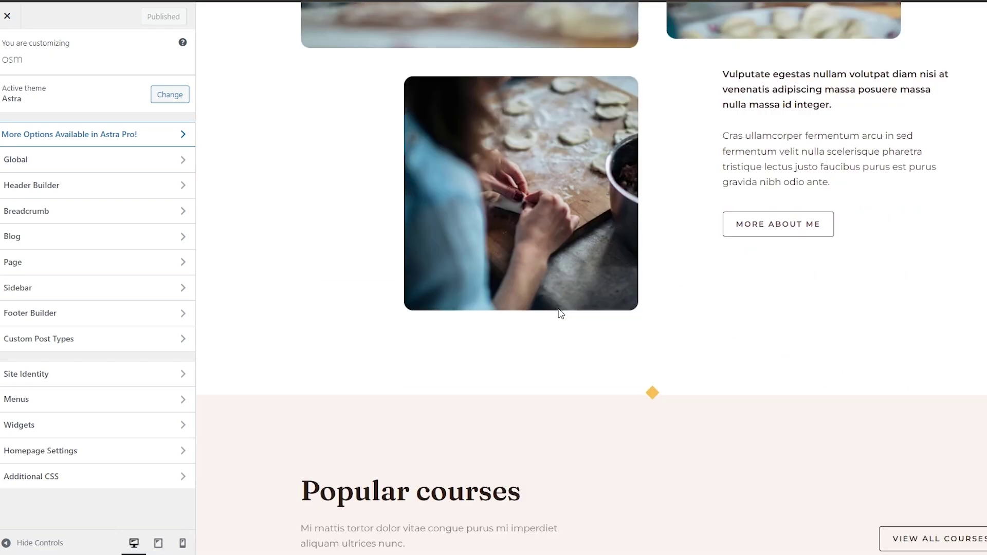
pyautogui.scroll(-5, 809, 430)
pyautogui.scroll(20, 800, 438)
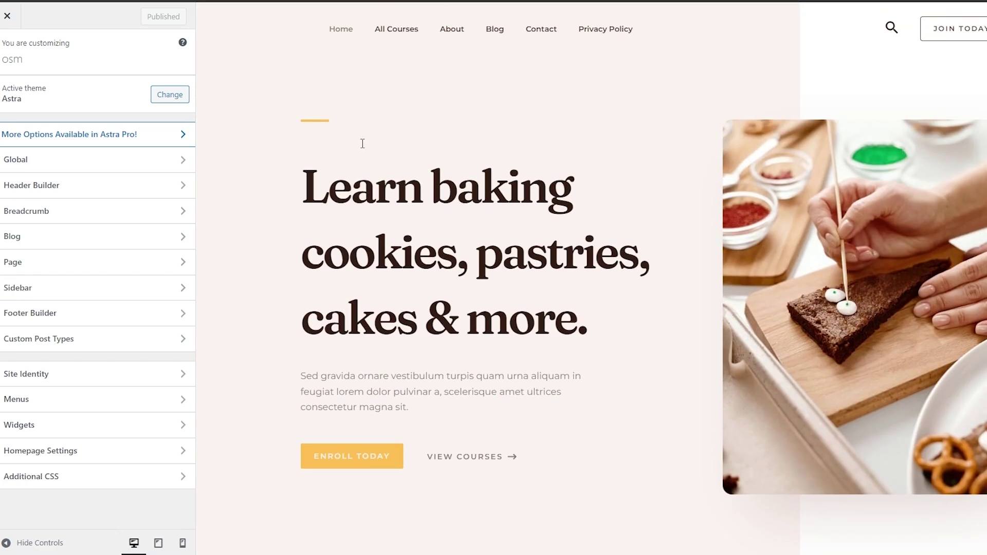
# Exit the Customizer, open the Home page in the block editor, and scroll through its hero and About Me
pyautogui.click(18, 16)
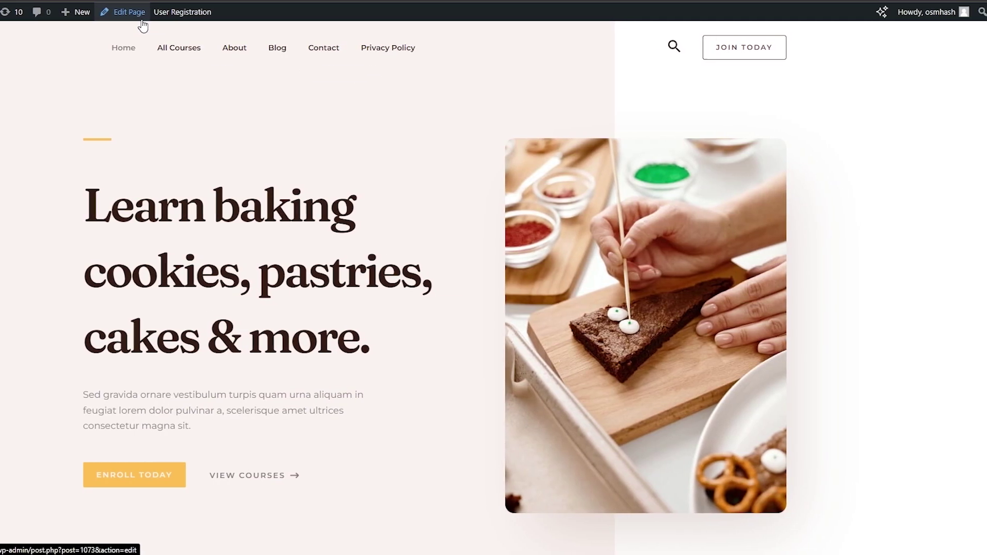
pyautogui.click(142, 21)
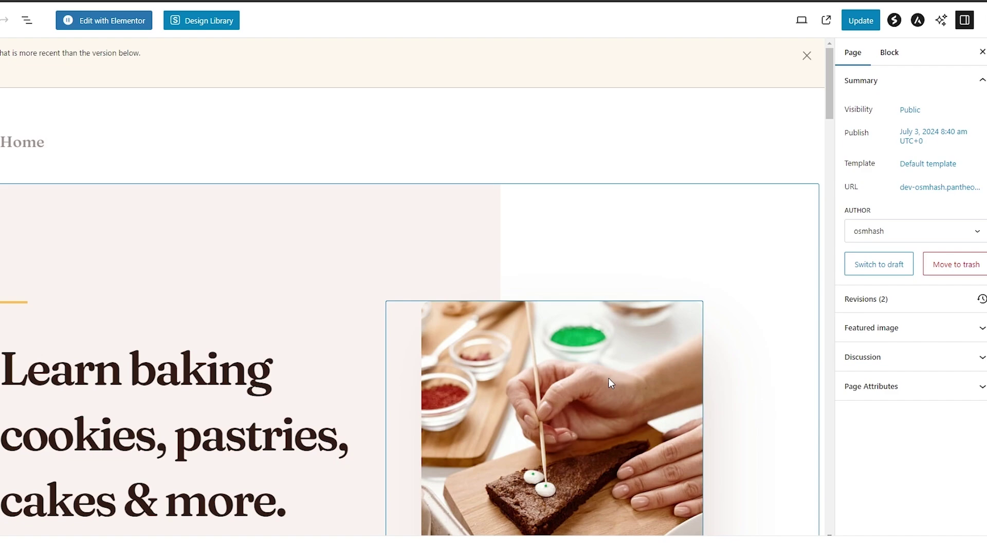
pyautogui.scroll(-4, 545, 330)
pyautogui.scroll(-3, 338, 346)
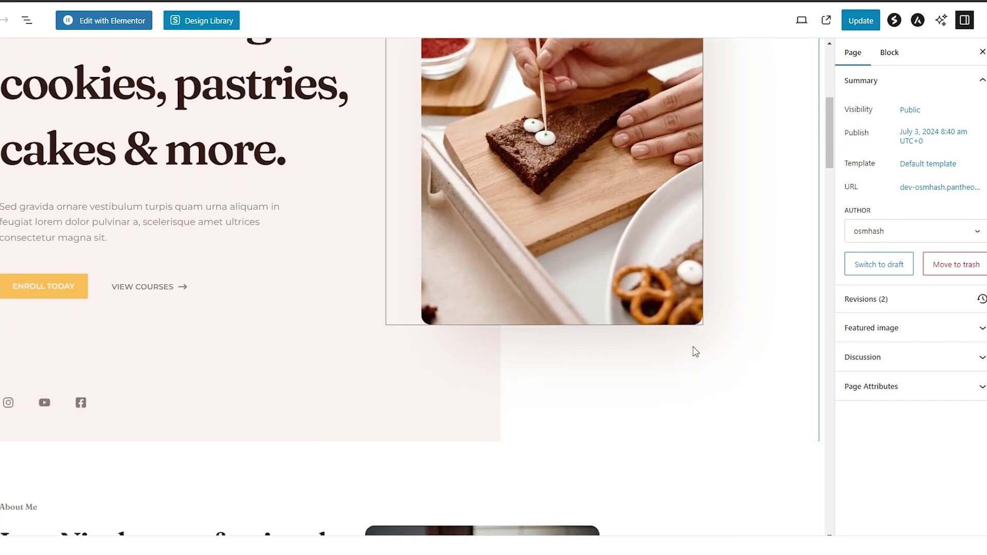
pyautogui.scroll(-5, 276, 328)
pyautogui.scroll(-9, 319, 373)
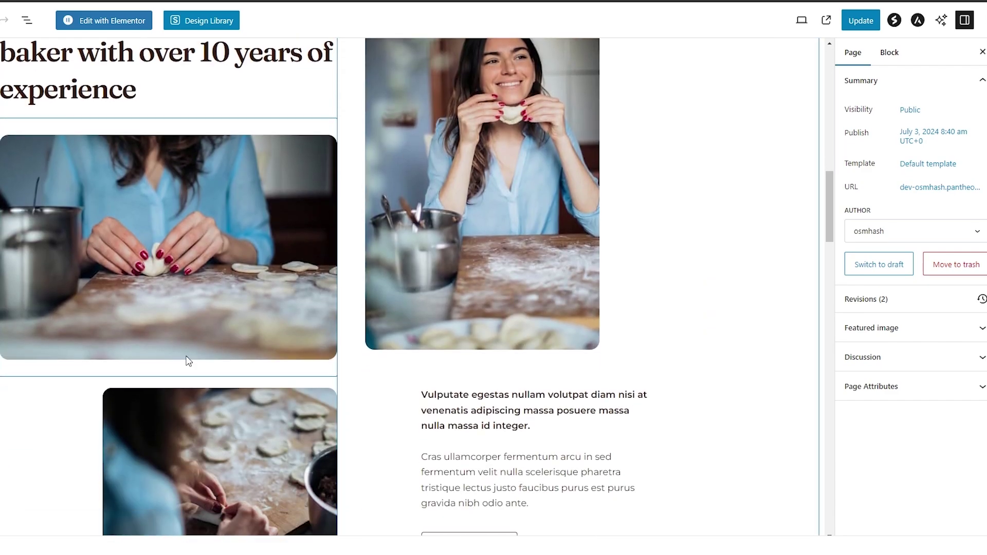
pyautogui.scroll(15, 398, 402)
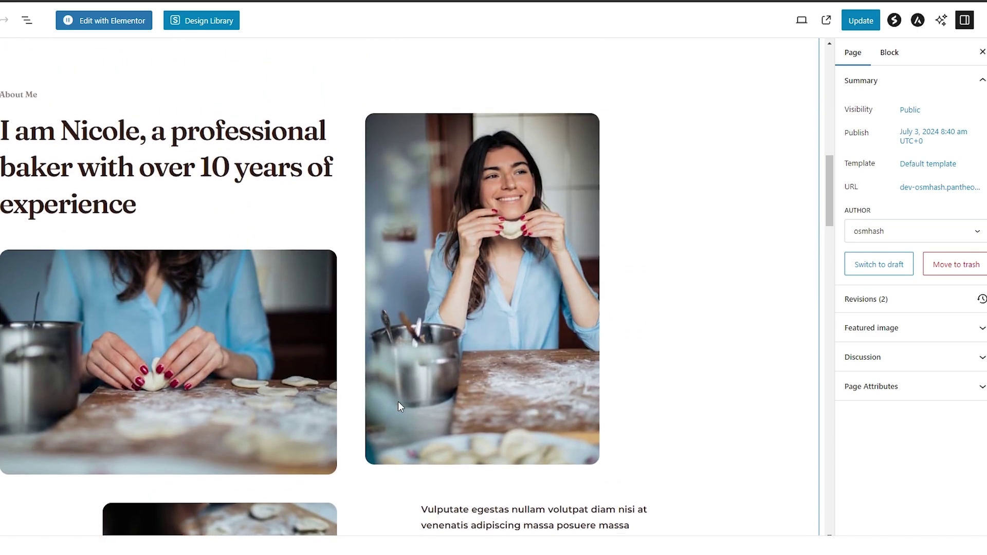
pyautogui.scroll(5, 401, 406)
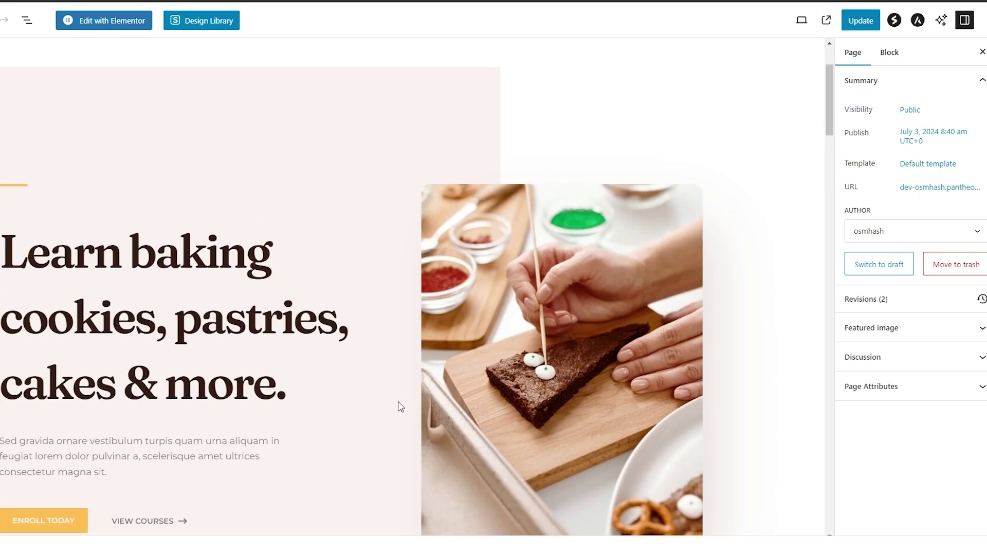
pyautogui.scroll(-3, 490, 344)
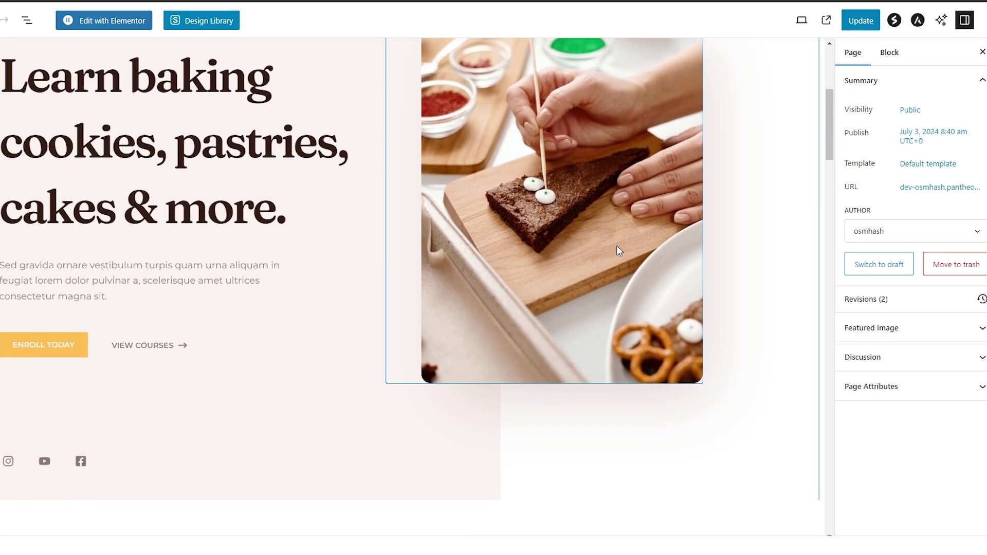
# Select the hero pastry image and browse the Media Library and Free Images replacements, keeping the original
pyautogui.click(616, 245)
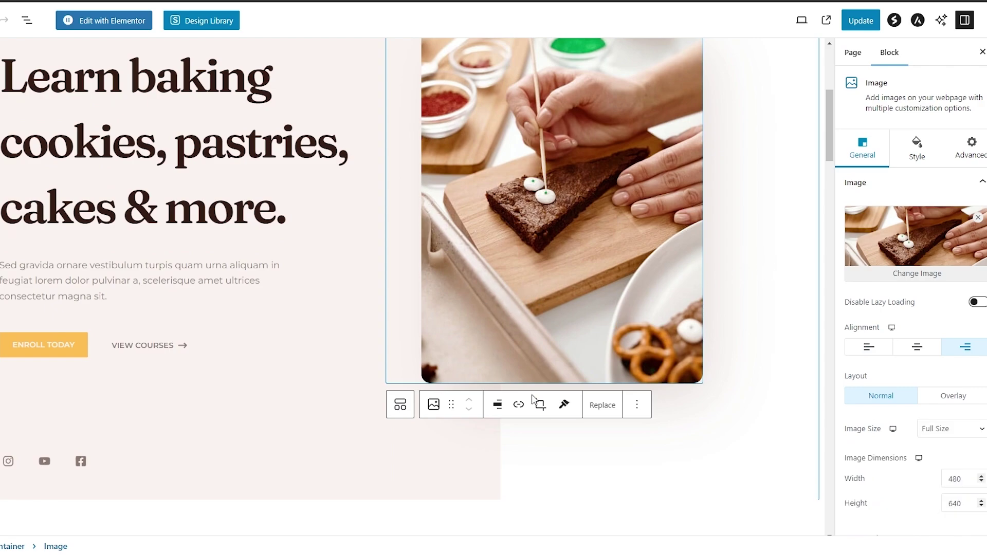
pyautogui.click(612, 410)
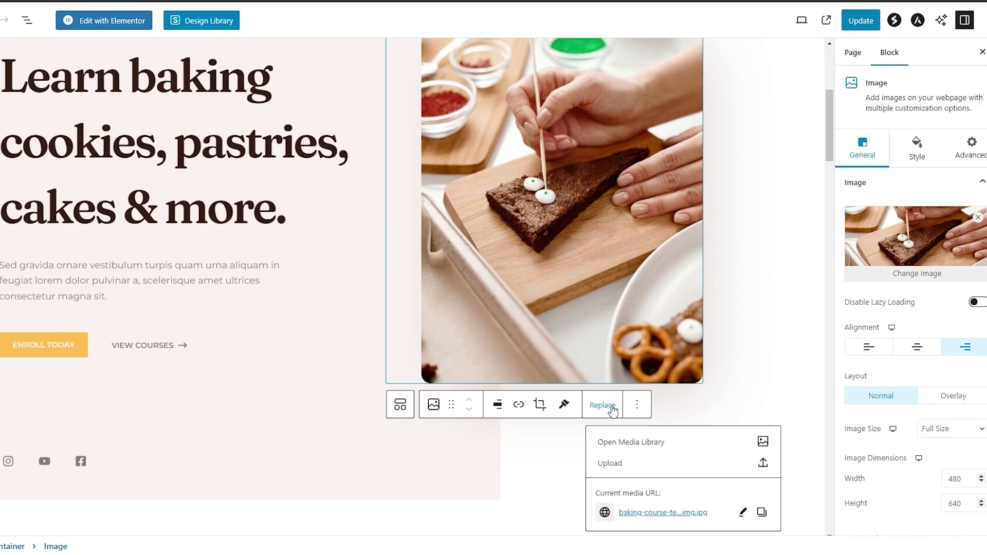
pyautogui.click(624, 443)
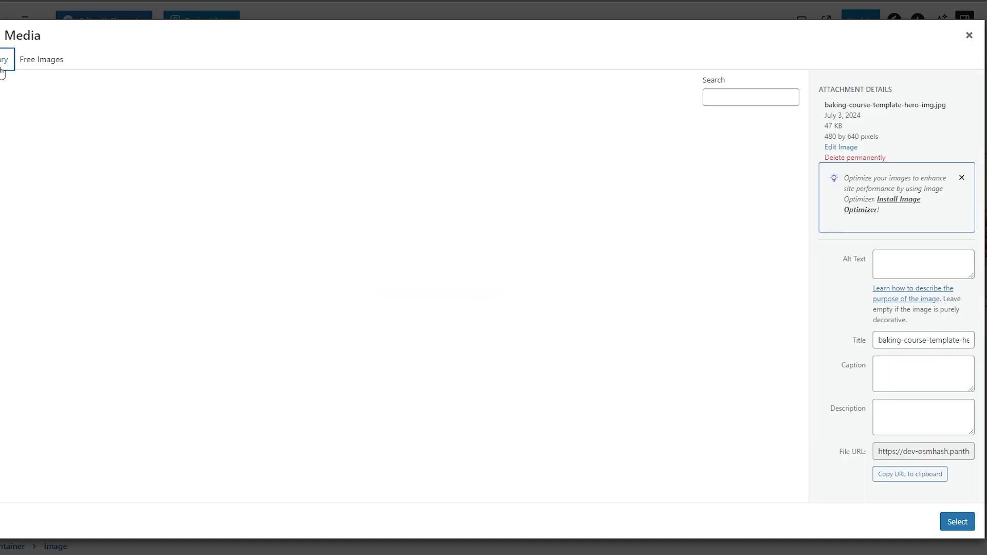
pyautogui.click(46, 66)
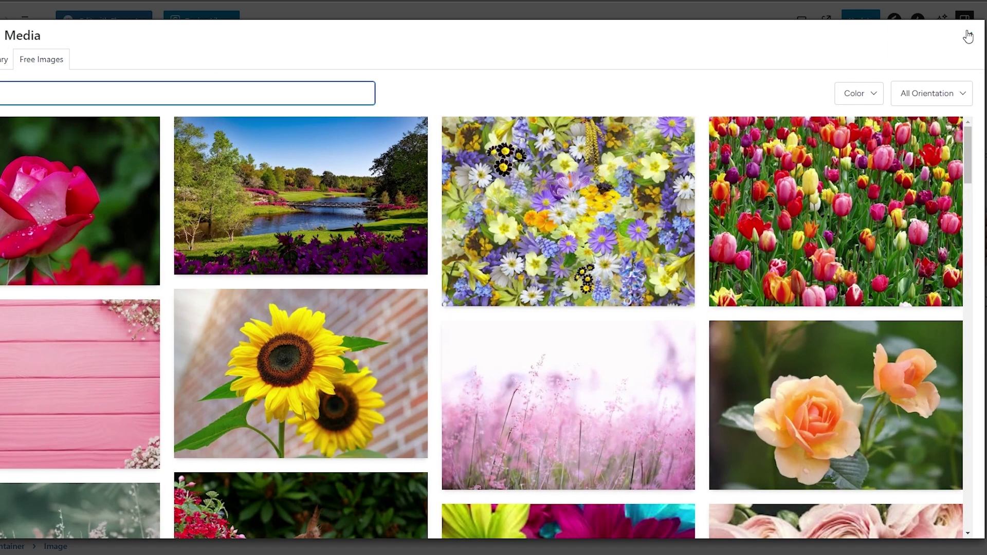
pyautogui.click(969, 35)
pyautogui.scroll(3, 231, 329)
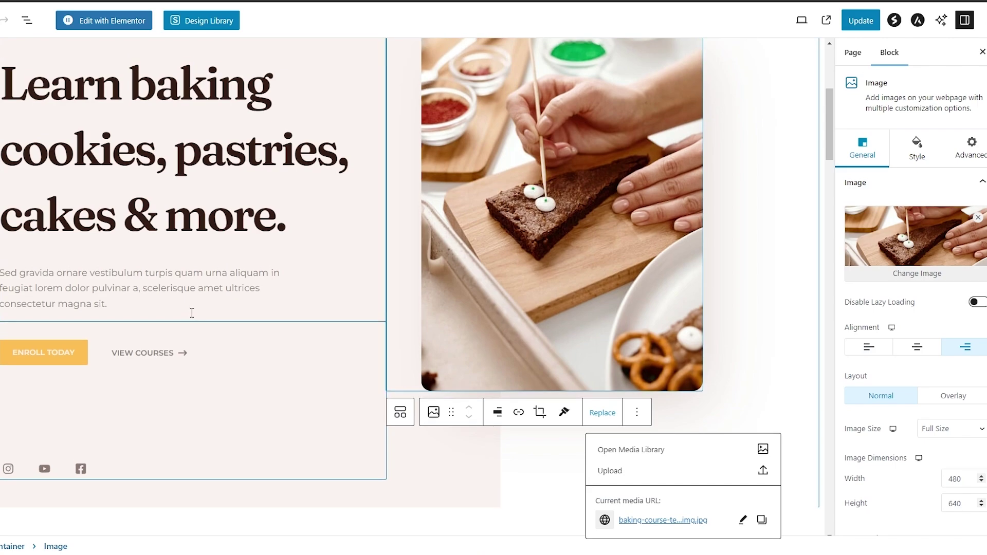
# Select the 'Learn baking' info box and review its title, separator and description style options
pyautogui.click(207, 295)
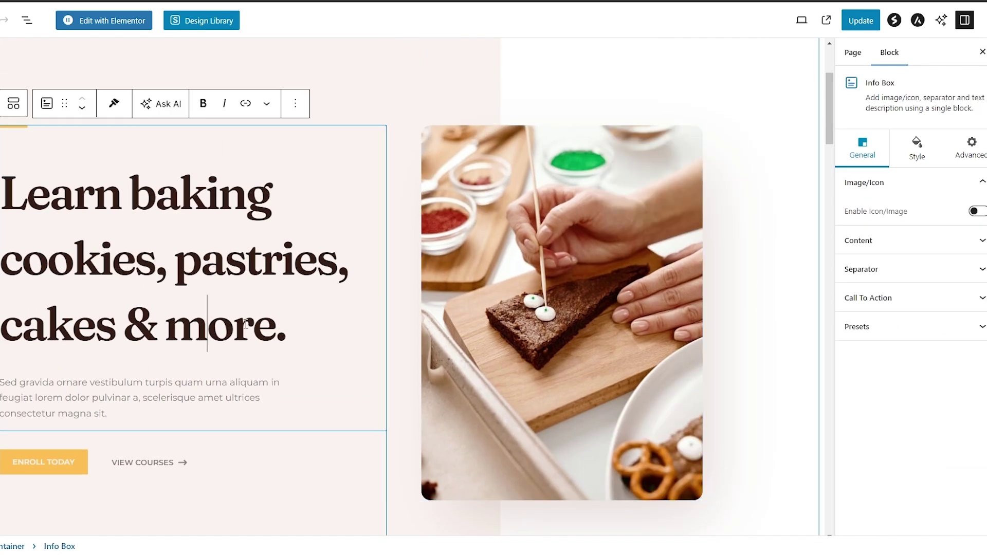
pyautogui.moveTo(281, 332); pyautogui.dragTo(13, 184)
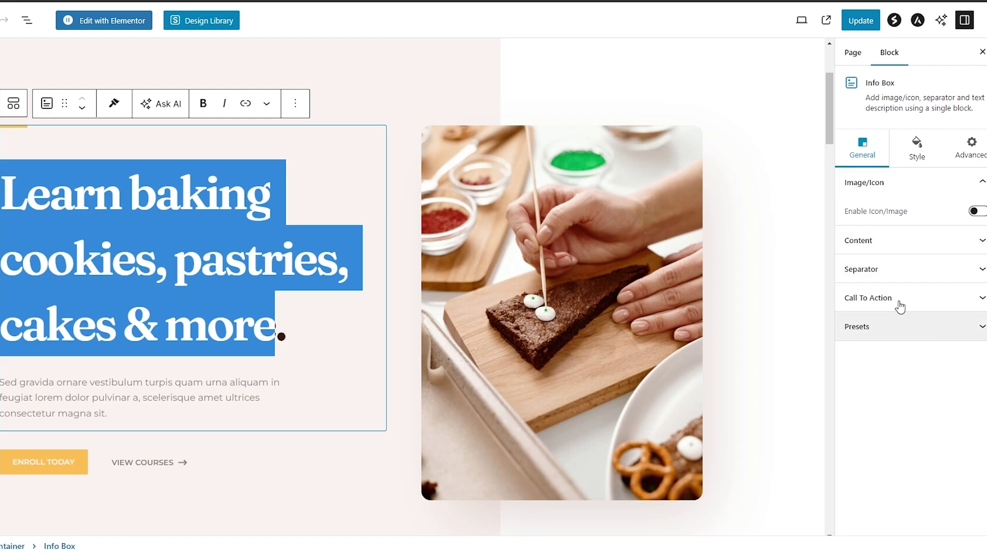
pyautogui.click(909, 162)
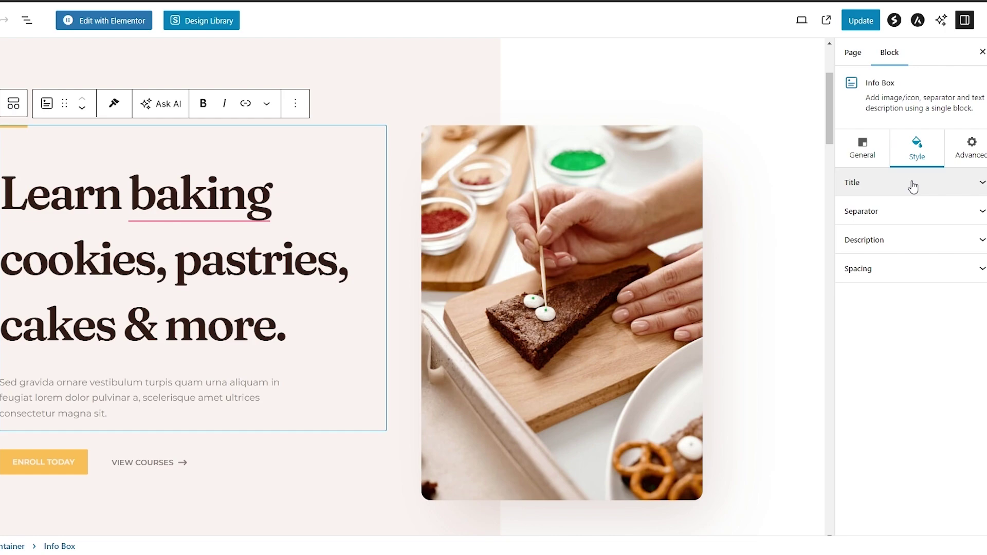
pyautogui.click(932, 195)
pyautogui.click(934, 196)
pyautogui.click(934, 196)
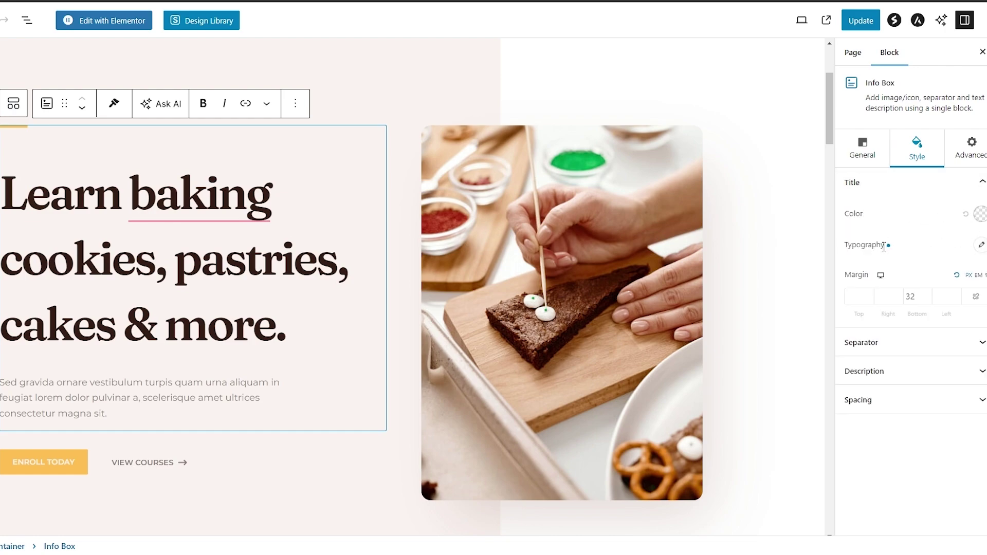
pyautogui.click(900, 344)
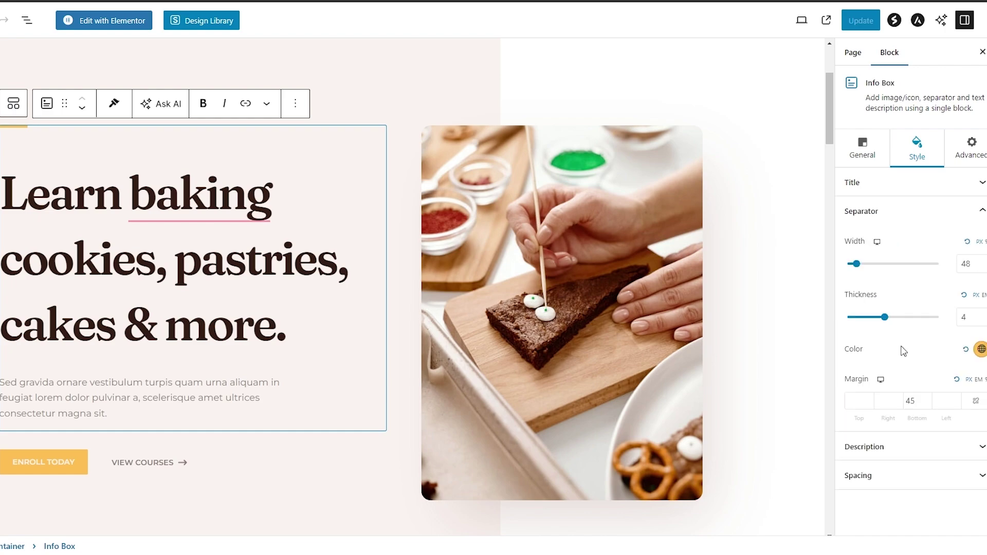
pyautogui.click(901, 444)
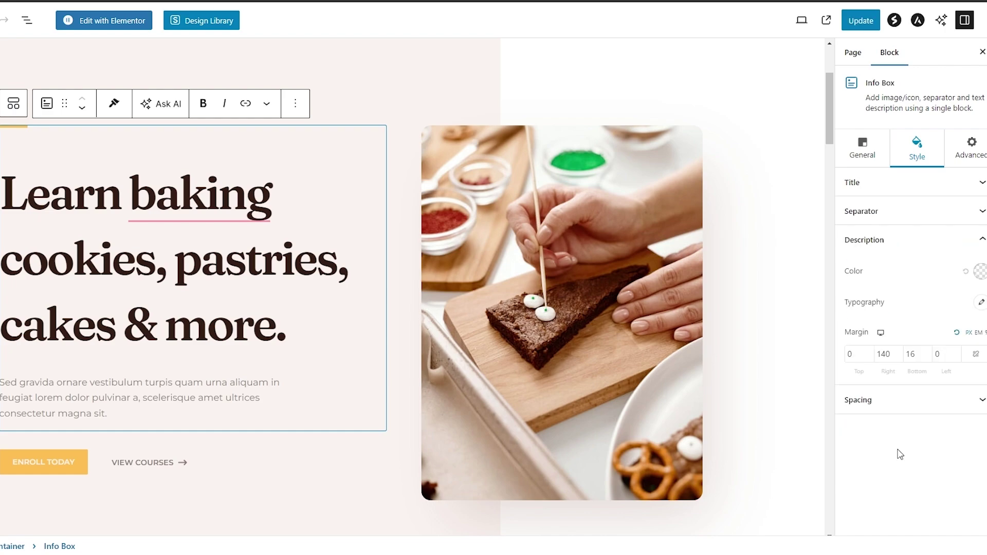
# Apply the Fade Down entrance animation in the info box's Advanced Animations settings
pyautogui.click(965, 151)
pyautogui.click(887, 189)
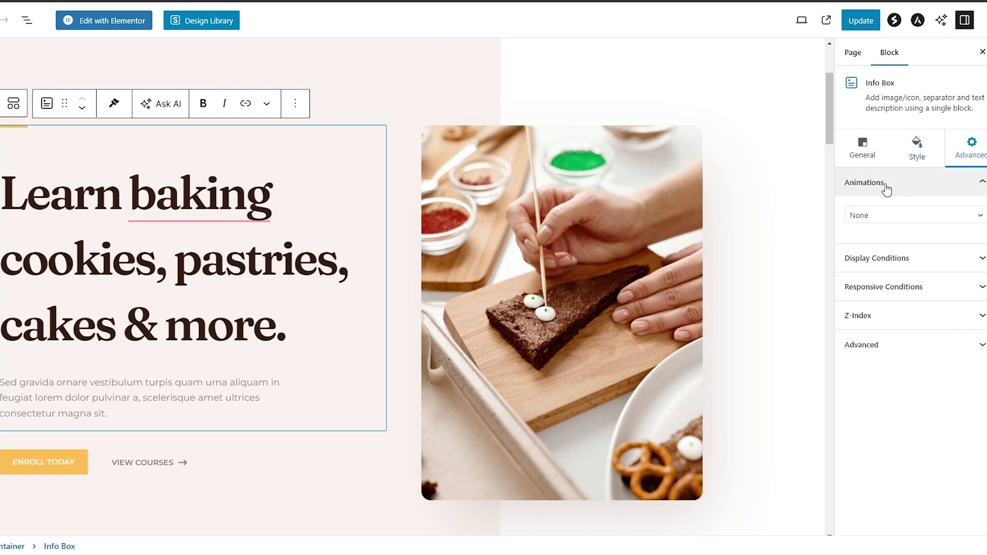
pyautogui.click(895, 215)
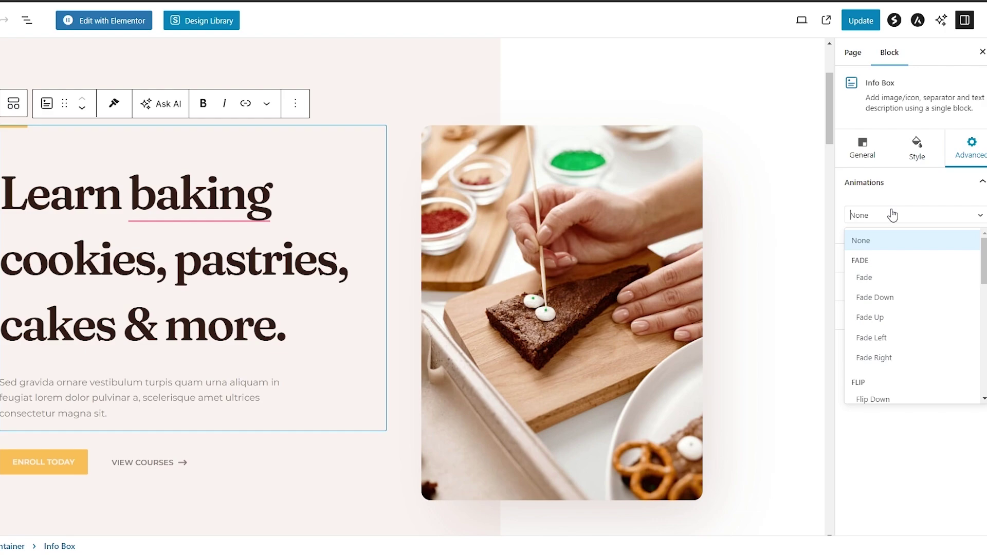
pyautogui.click(882, 296)
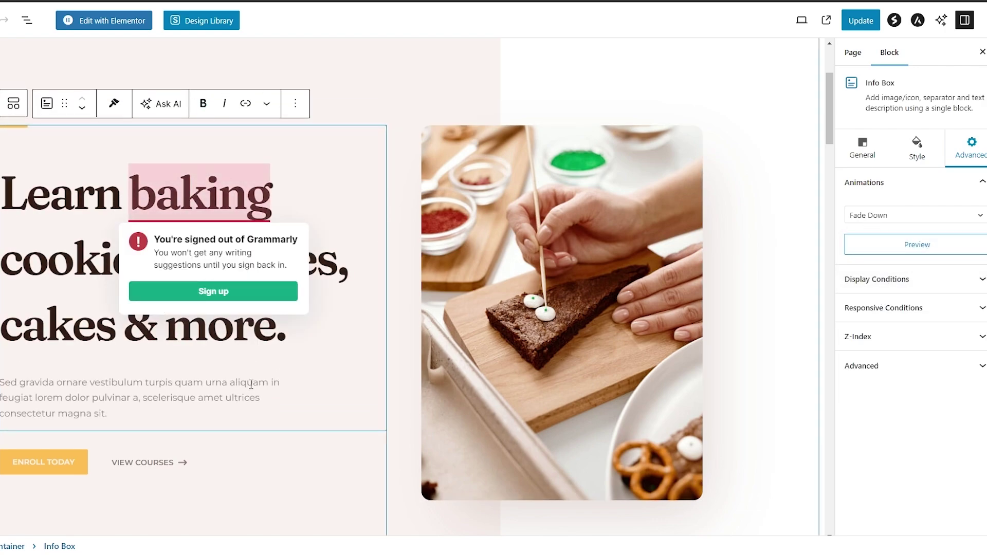
# Set the hero photo's entrance animation to Fade Up, replacing an initial Fade Down, and update the page
pyautogui.click(456, 184)
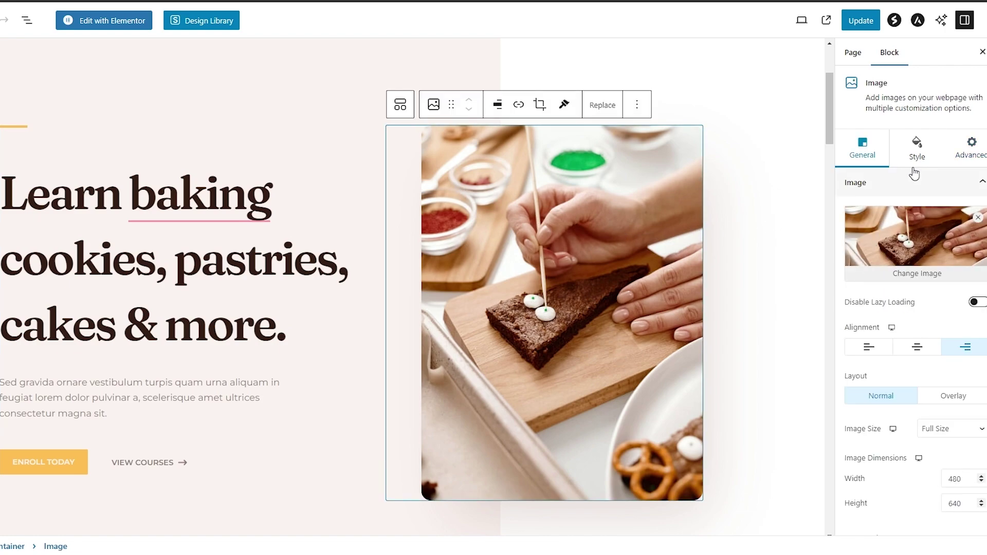
pyautogui.click(970, 150)
pyautogui.click(914, 193)
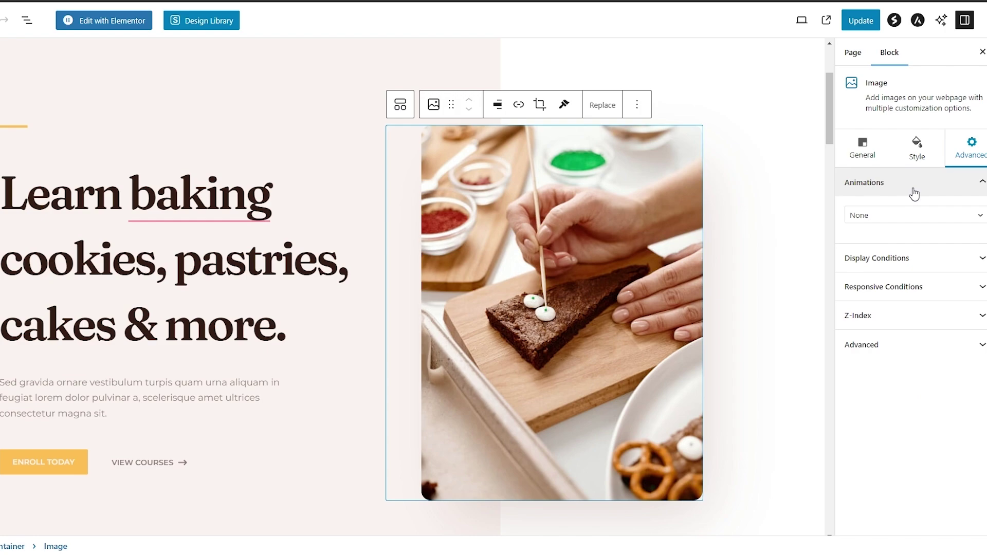
pyautogui.click(885, 215)
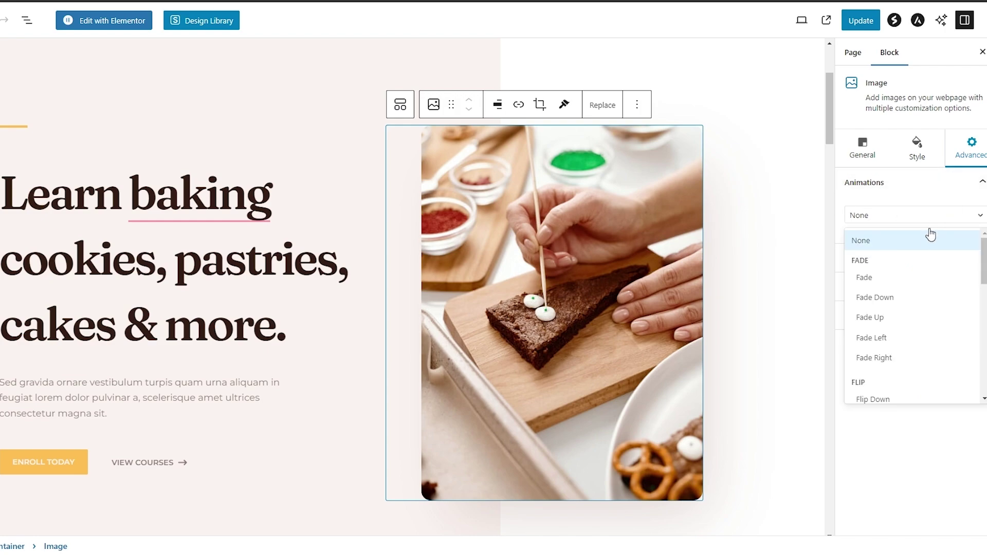
pyautogui.click(902, 297)
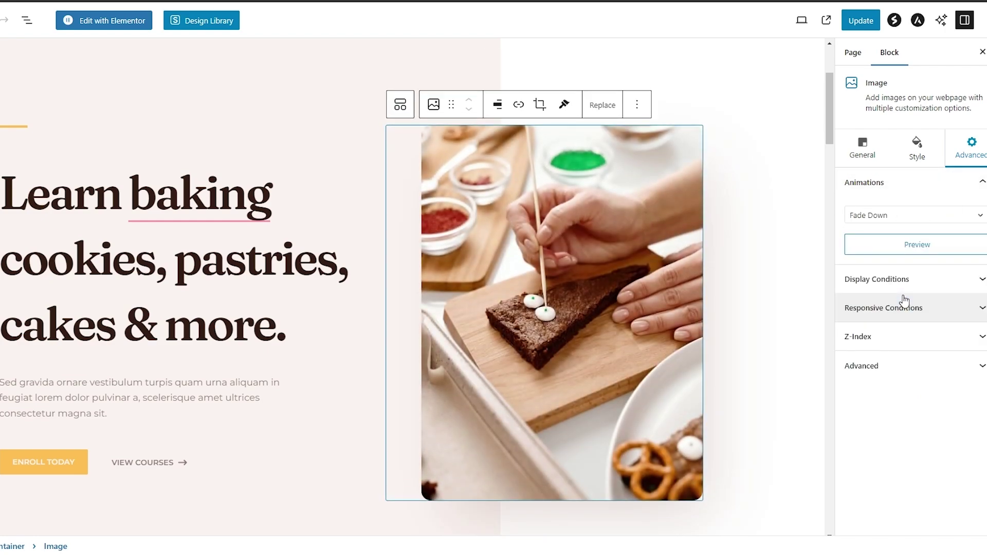
pyautogui.click(906, 215)
pyautogui.click(883, 316)
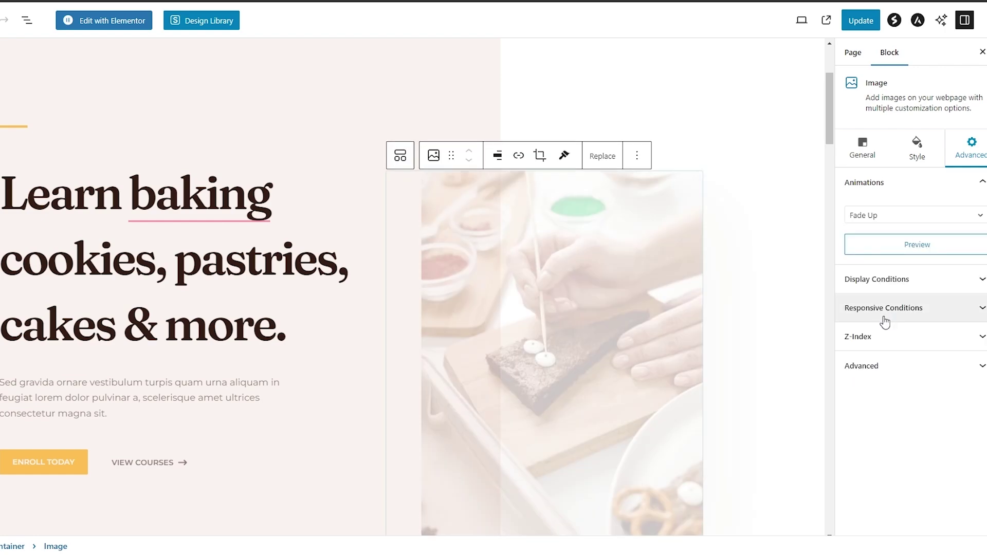
pyautogui.click(864, 22)
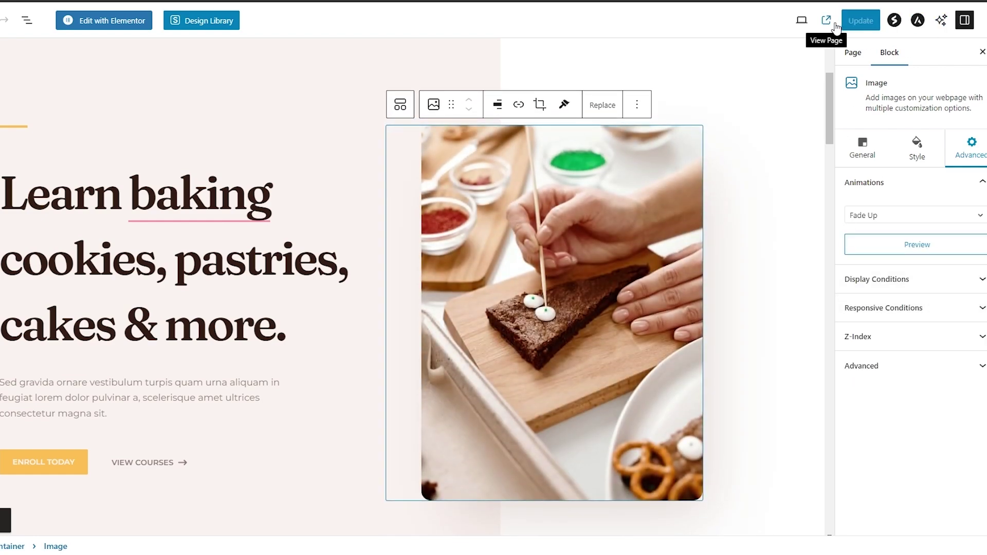
pyautogui.click(827, 20)
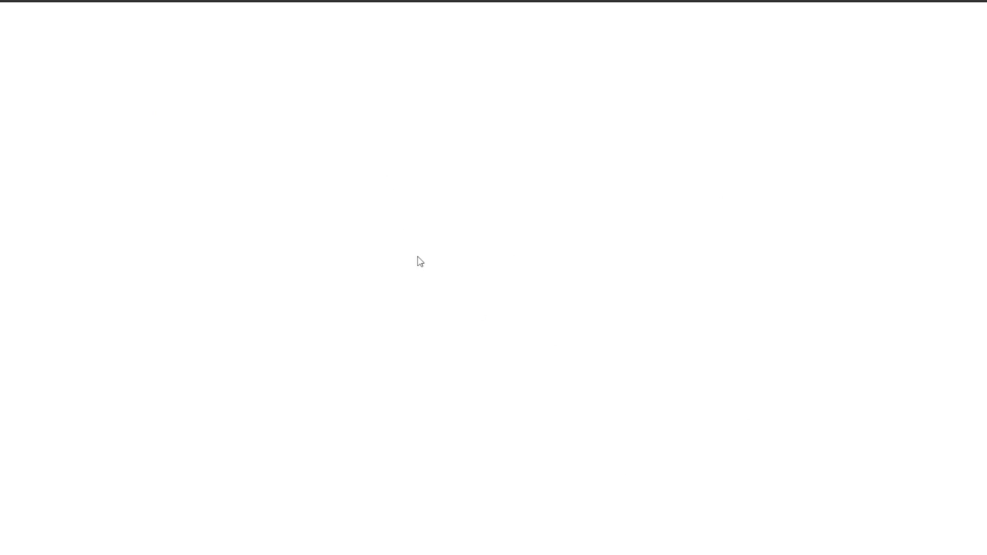
pyautogui.scroll(-3, 434, 287)
pyautogui.scroll(3, 427, 300)
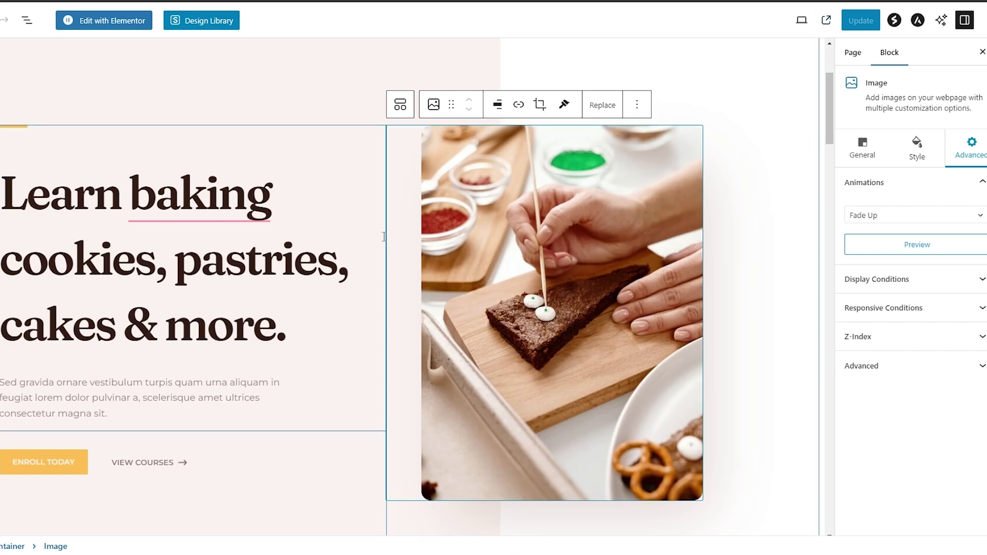
pyautogui.scroll(-3, 208, 187)
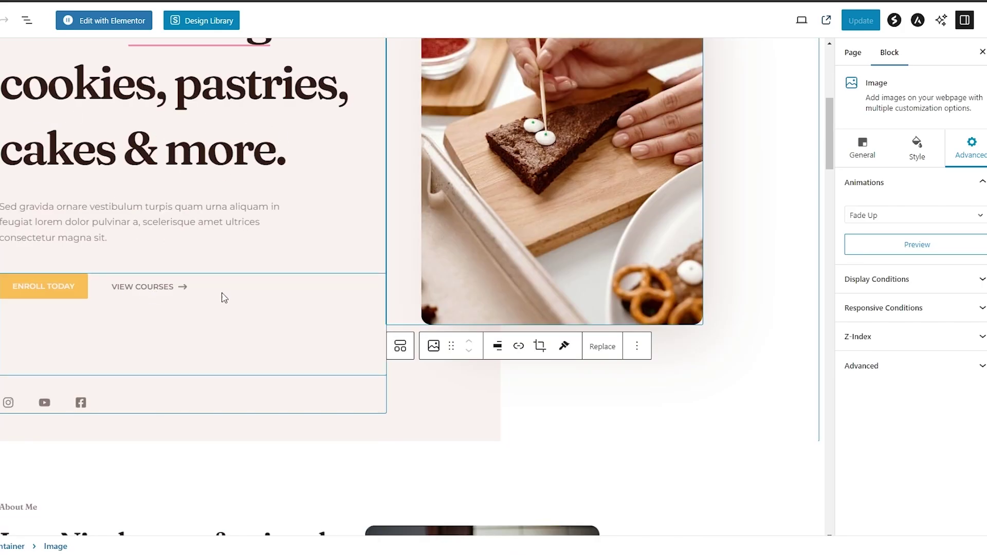
# Give the Enroll Today / View Courses buttons block a Fade Left entrance animation
pyautogui.click(348, 338)
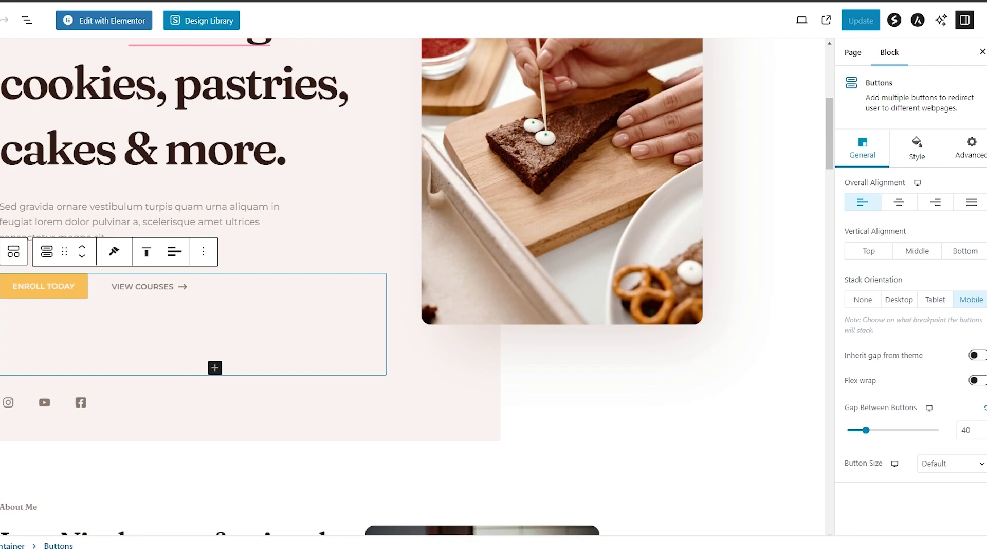
pyautogui.click(984, 153)
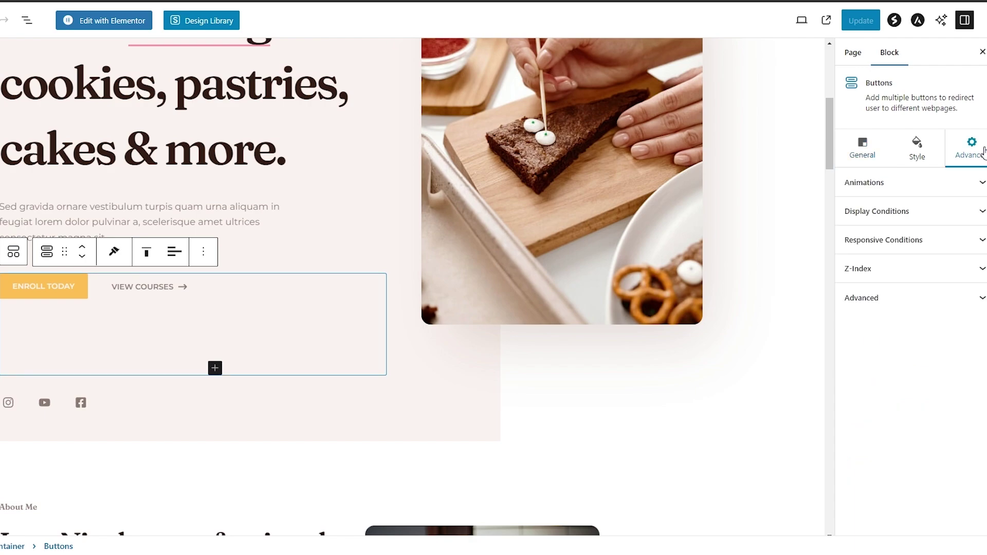
pyautogui.click(972, 195)
pyautogui.click(952, 220)
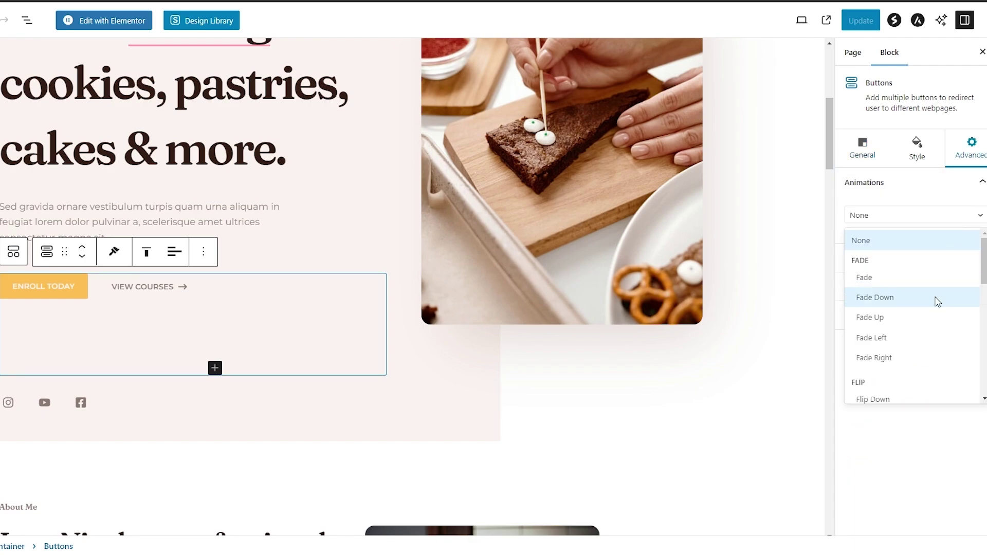
pyautogui.click(913, 342)
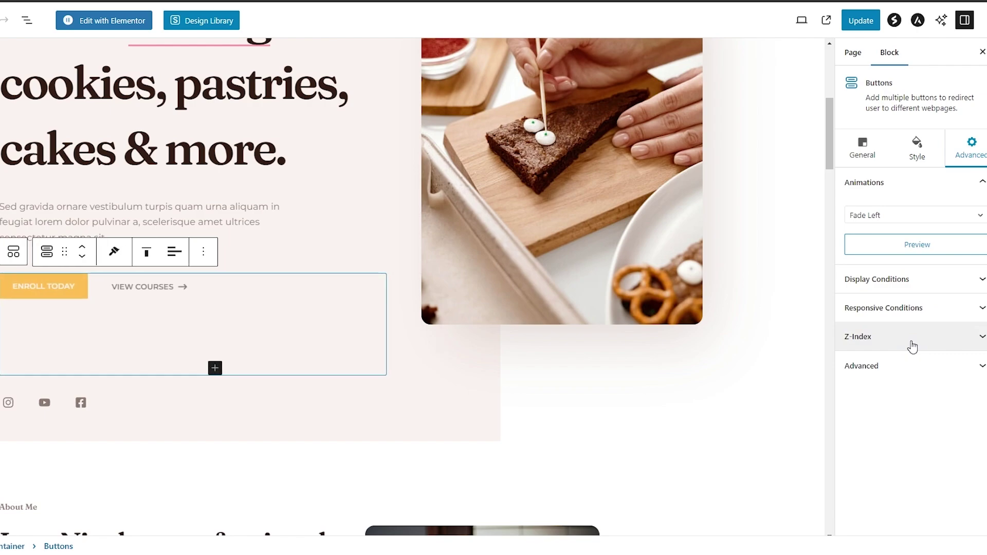
pyautogui.click(936, 217)
# Switch the buttons to Fade Right, give the social icons Fade Right, update, and reload the live page
pyautogui.click(883, 355)
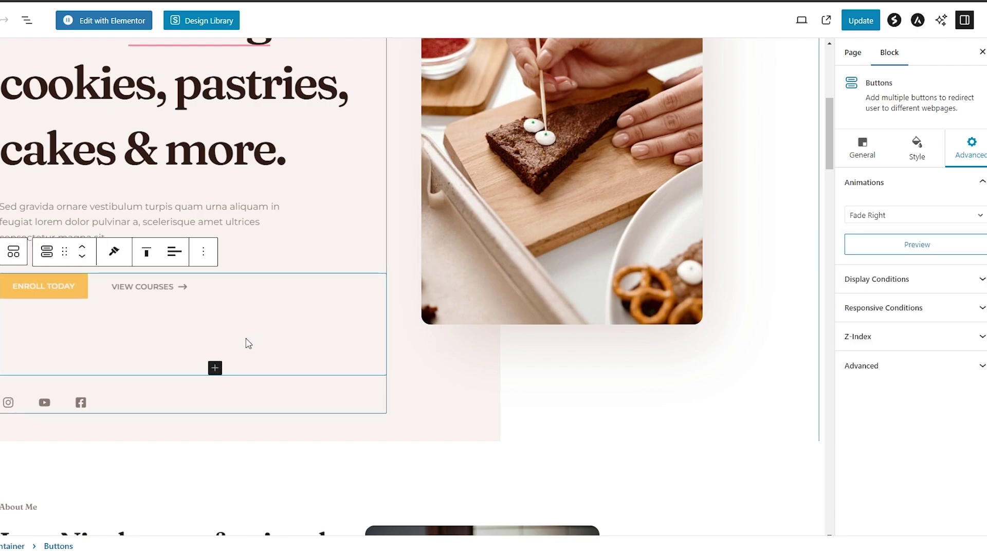
pyautogui.click(143, 412)
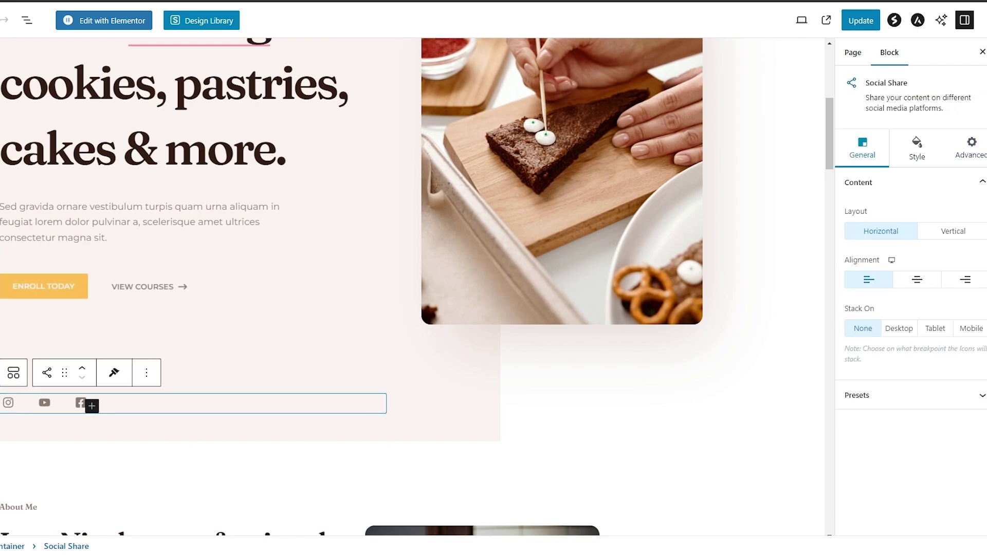
pyautogui.click(970, 149)
pyautogui.click(917, 217)
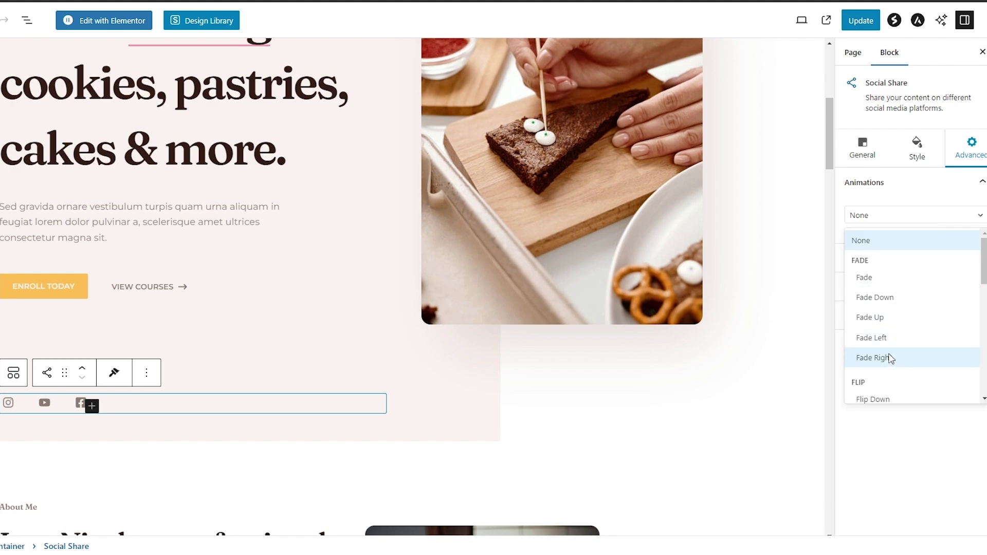
pyautogui.click(890, 355)
pyautogui.click(861, 21)
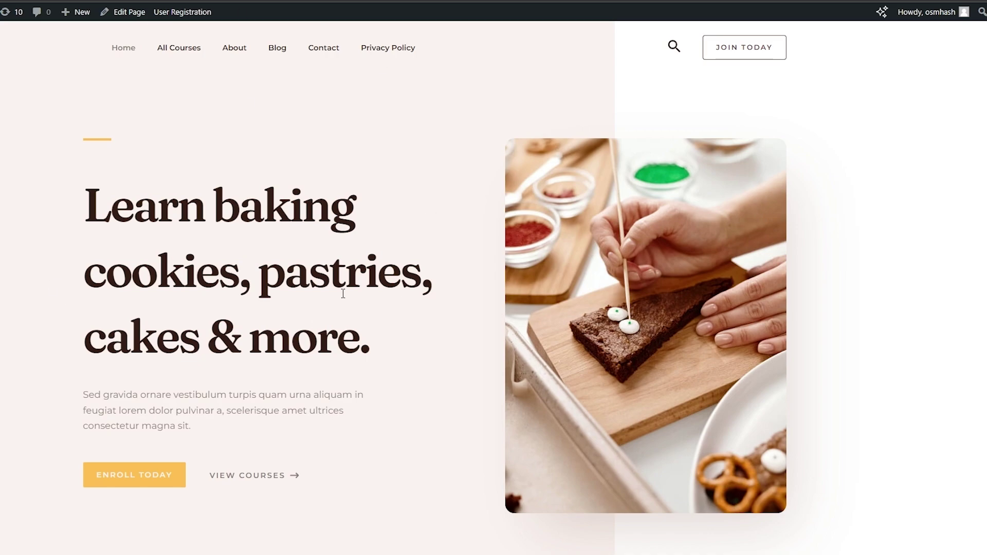
pyautogui.press('F5')
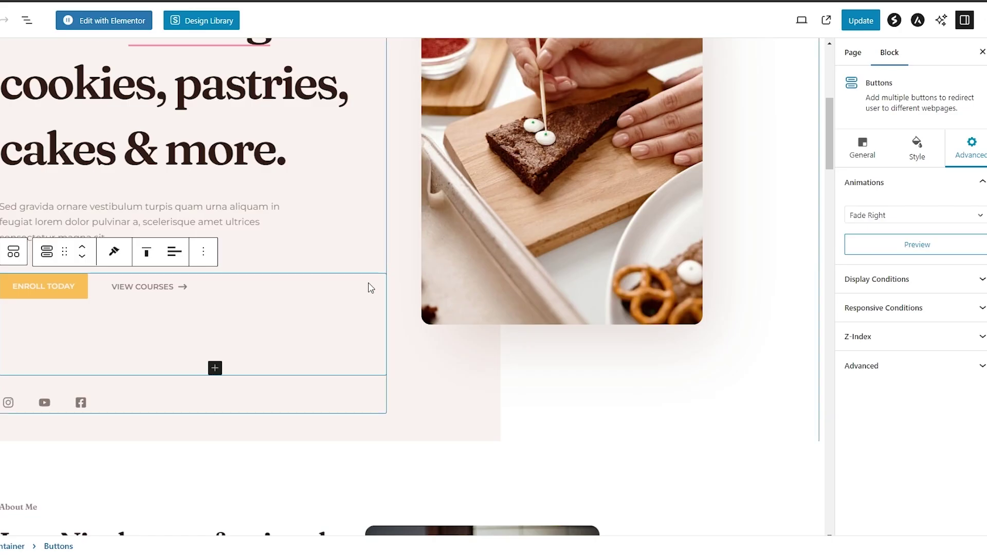
# Select the hero container and then the hero photo as the insertion point
pyautogui.click(631, 420)
pyautogui.scroll(7, 630, 417)
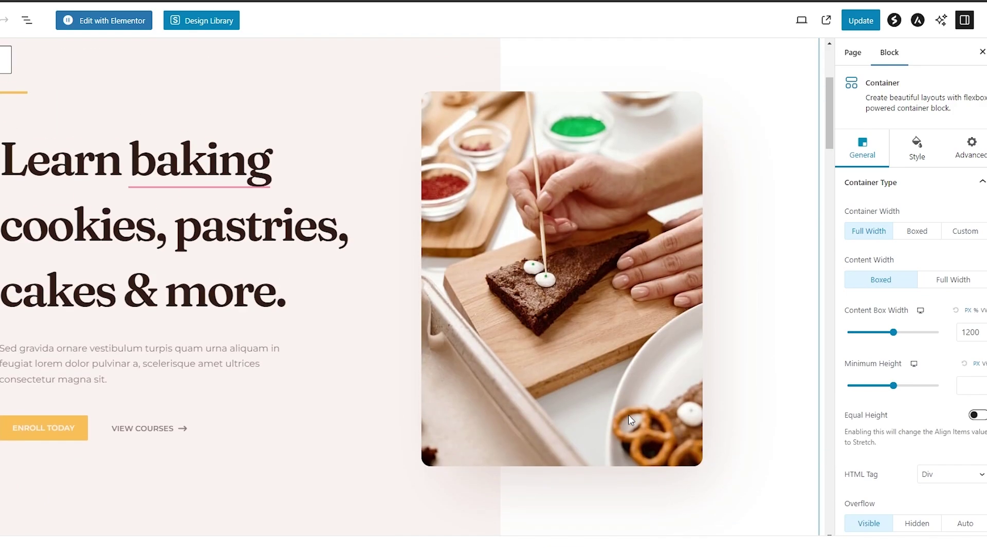
pyautogui.scroll(-4, 496, 190)
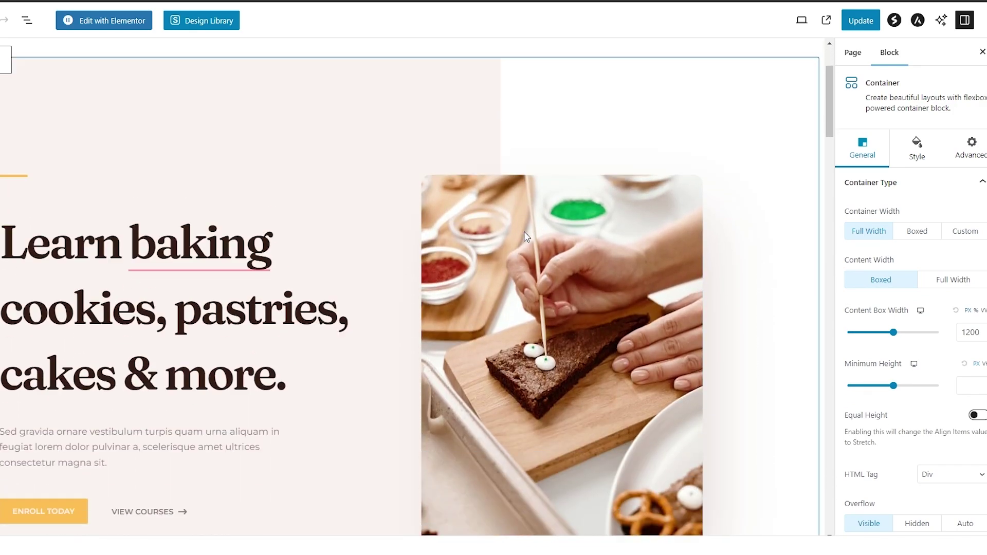
pyautogui.click(515, 267)
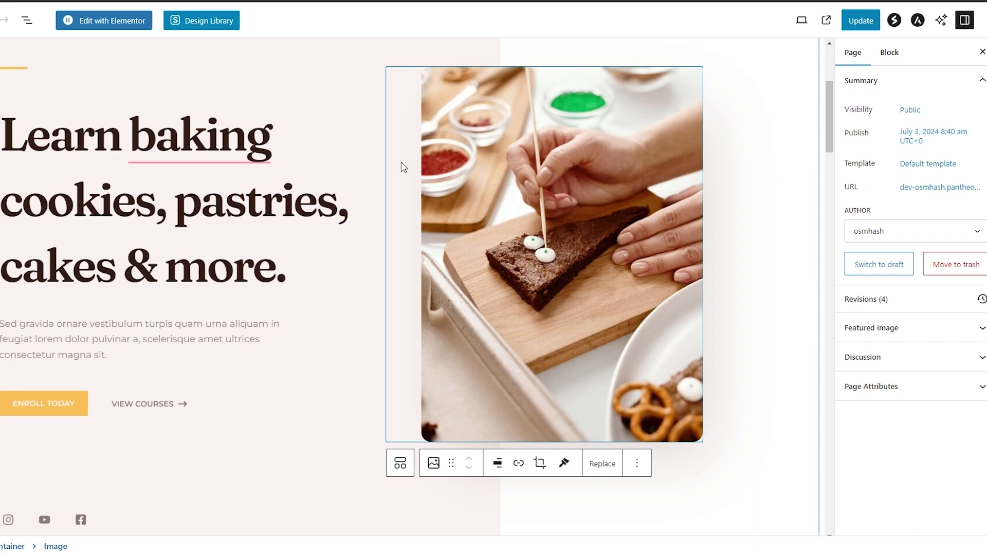
pyautogui.scroll(-5, 412, 169)
pyautogui.scroll(6, 412, 170)
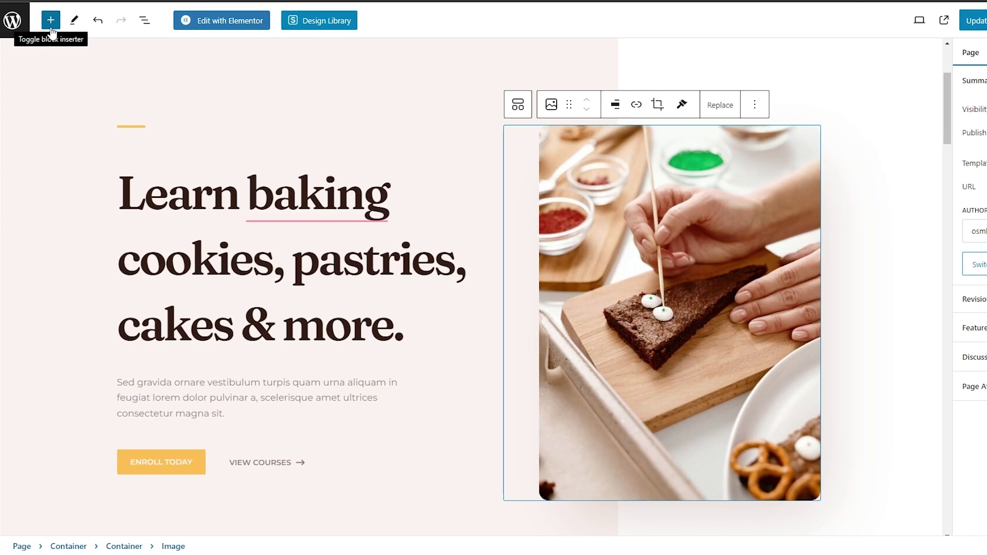
# Search the block inserter for 'vide' and insert a Video block below the hero image
pyautogui.click(56, 21)
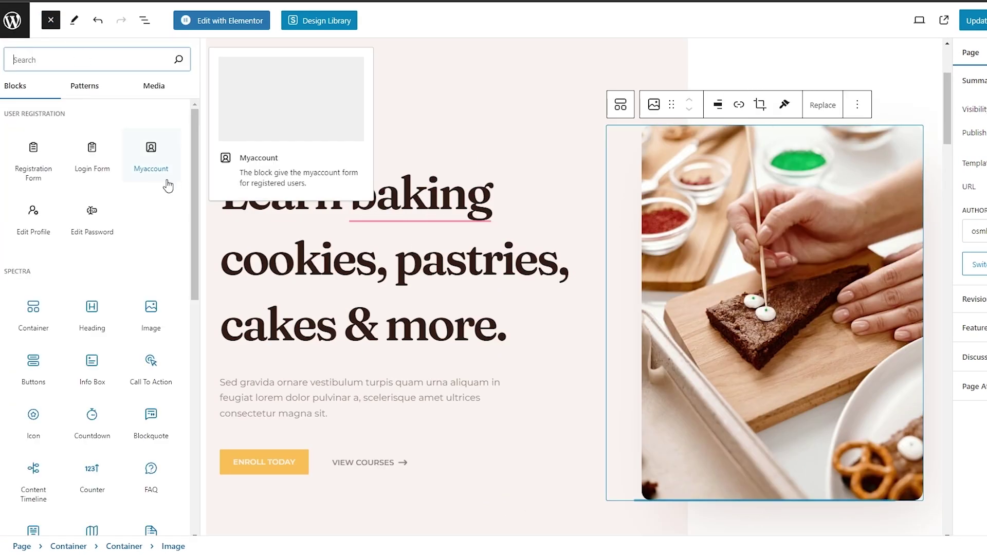
pyautogui.scroll(-3, 85, 437)
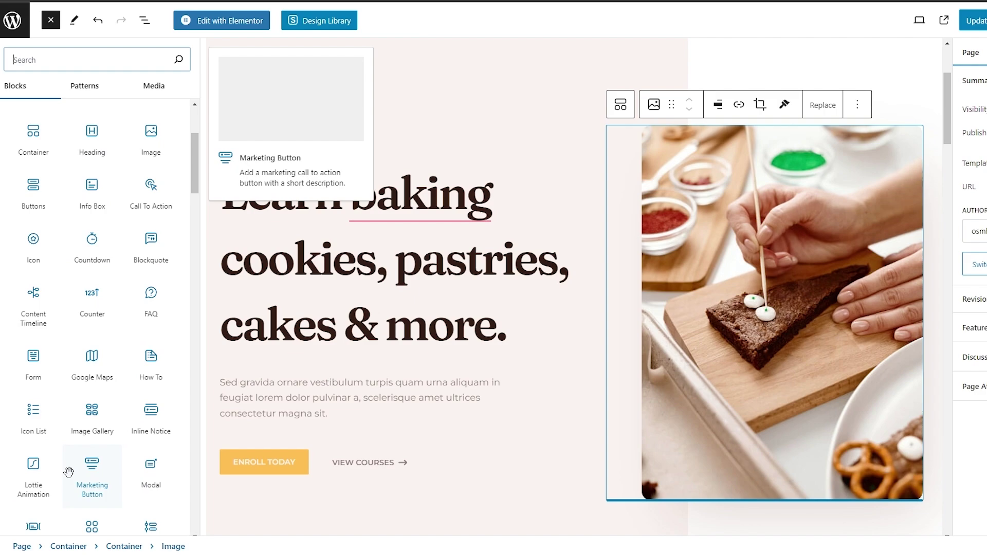
pyautogui.scroll(-1, 138, 445)
pyautogui.scroll(3, 138, 447)
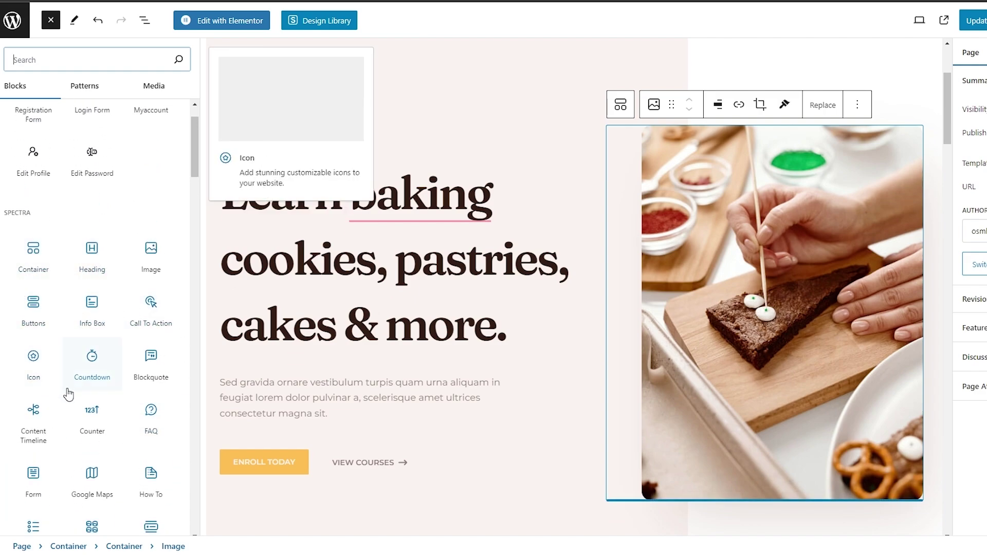
pyautogui.scroll(1, 72, 392)
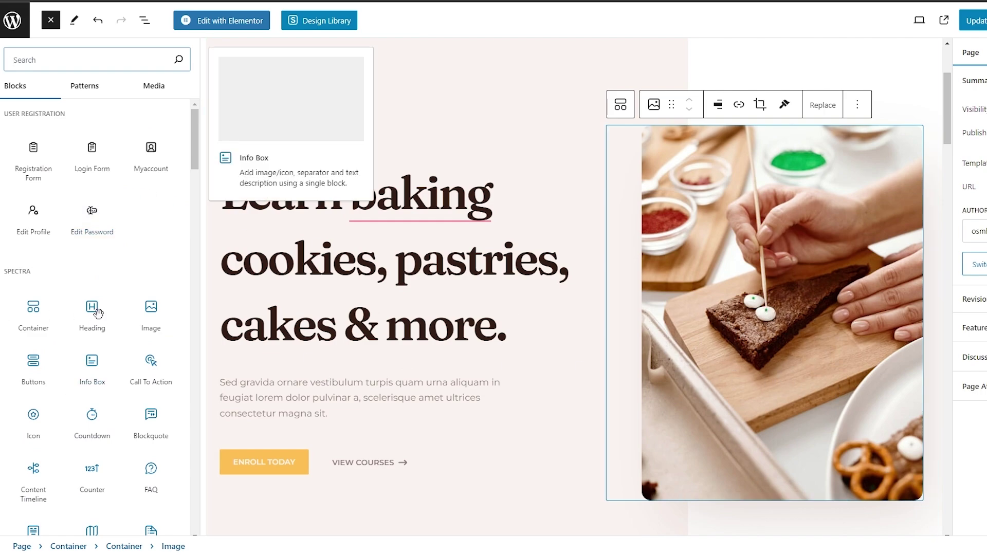
pyautogui.scroll(-5, 95, 258)
pyautogui.scroll(5, 102, 330)
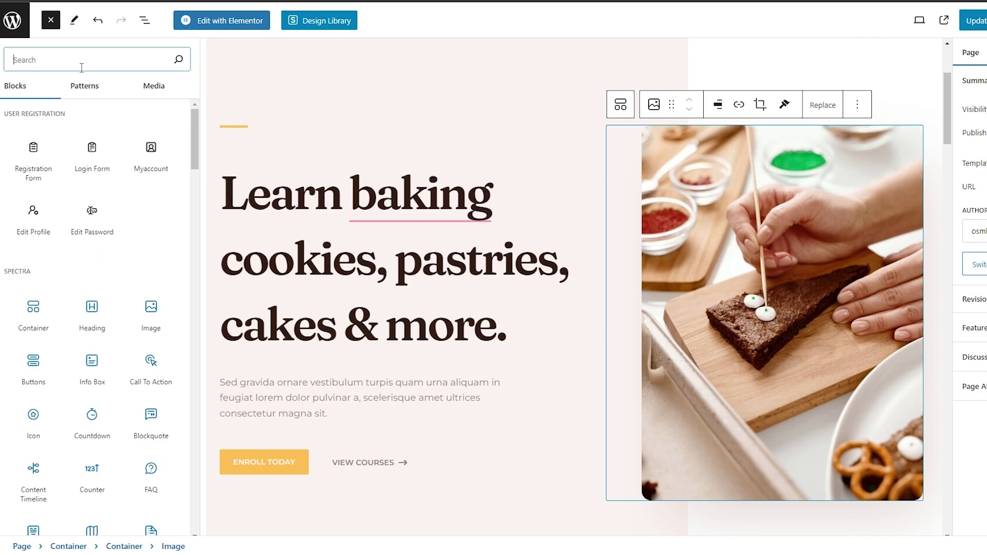
pyautogui.write('vide')
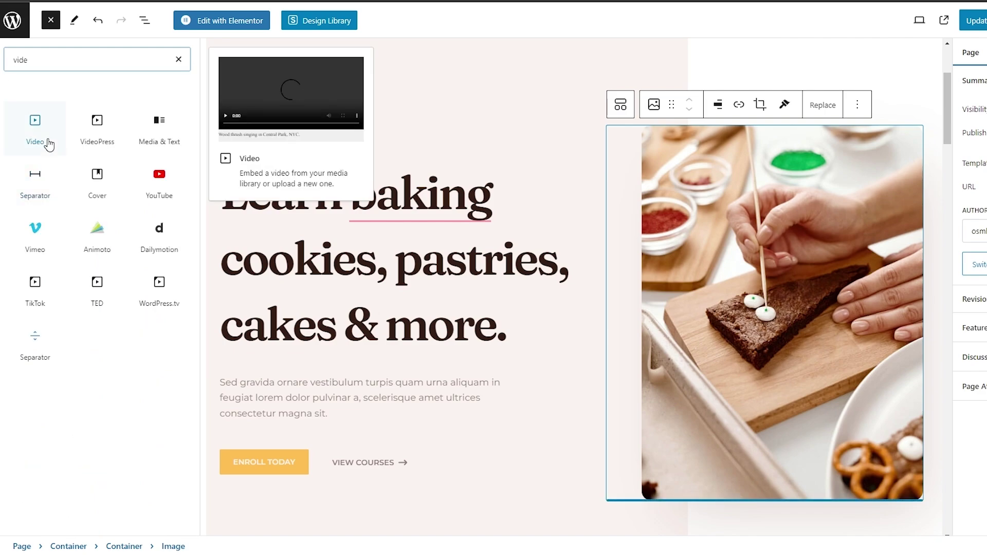
pyautogui.click(48, 145)
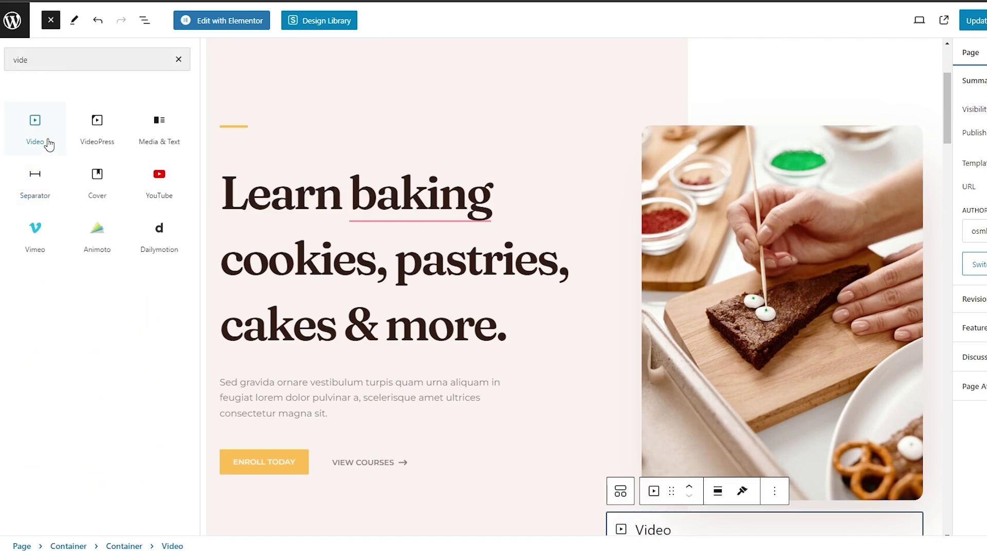
pyautogui.scroll(-5, 773, 341)
pyautogui.scroll(4, 851, 330)
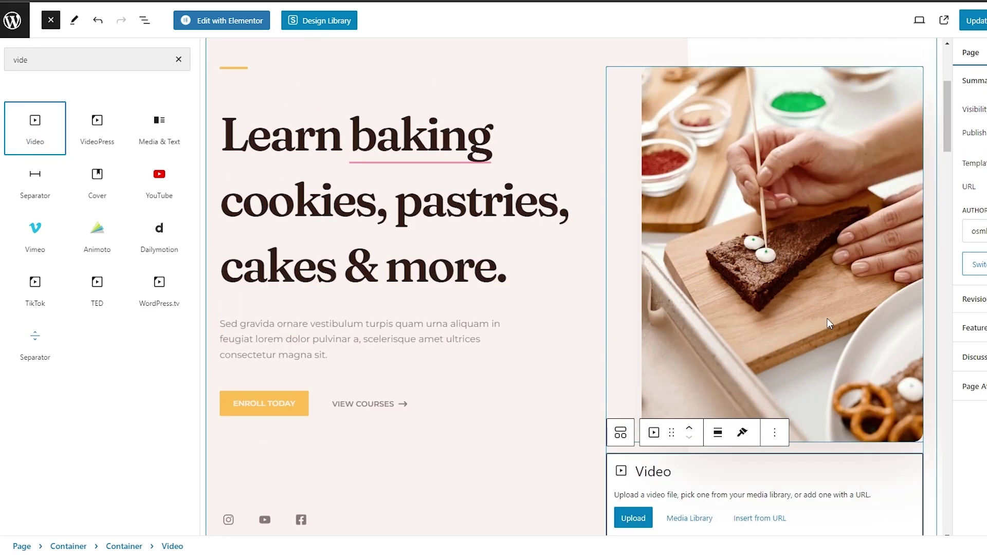
pyautogui.hotkey('ctrl', 'z')
# Select the new empty Video block placeholder beneath the hero pastry photo
pyautogui.scroll(-6, 797, 338)
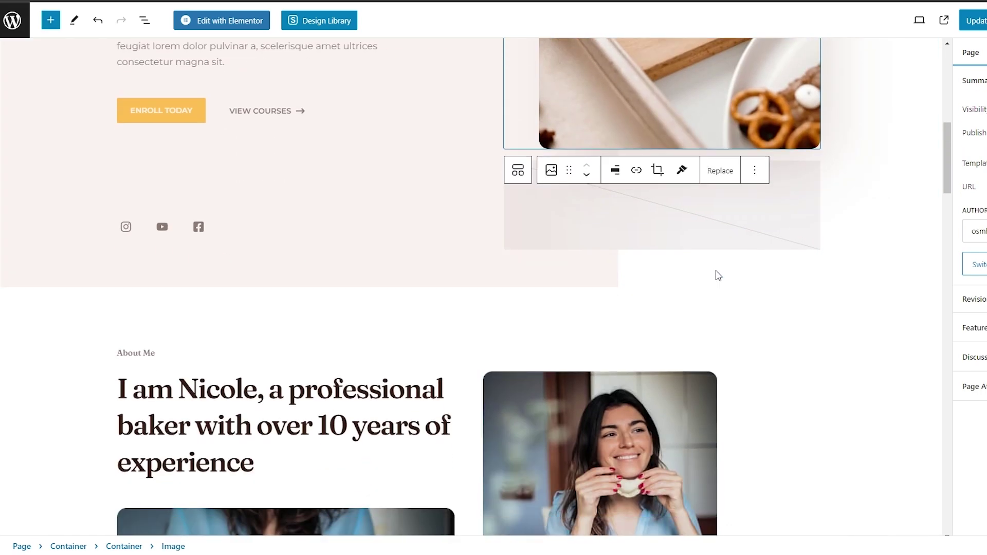
pyautogui.click(678, 242)
pyautogui.scroll(5, 721, 242)
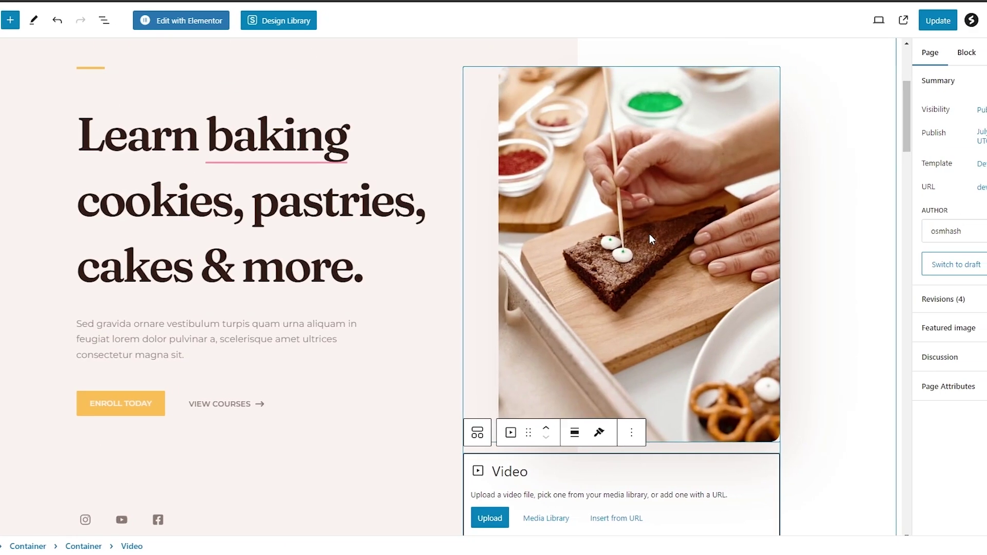
pyautogui.click(650, 233)
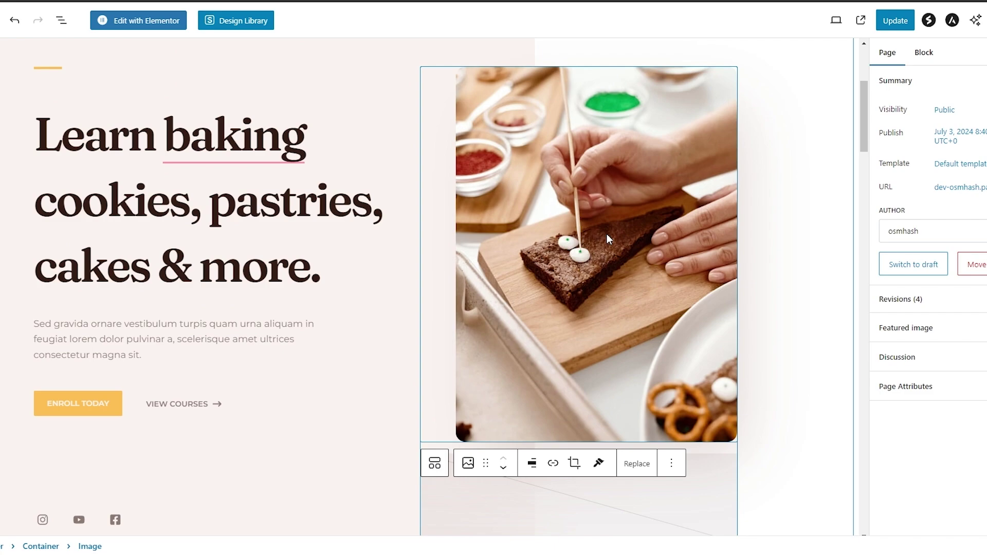
pyautogui.scroll(-4, 650, 234)
pyautogui.click(609, 279)
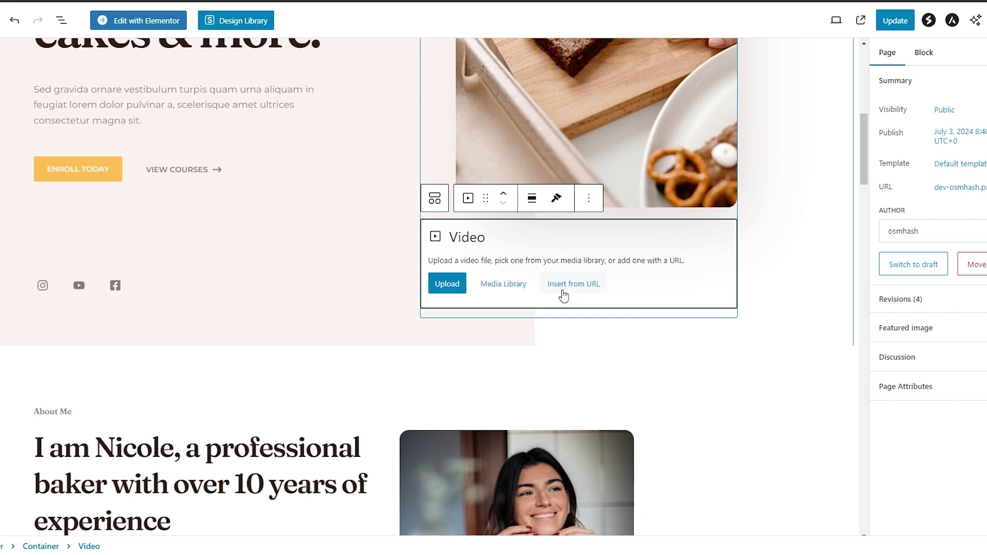
pyautogui.scroll(5, 563, 296)
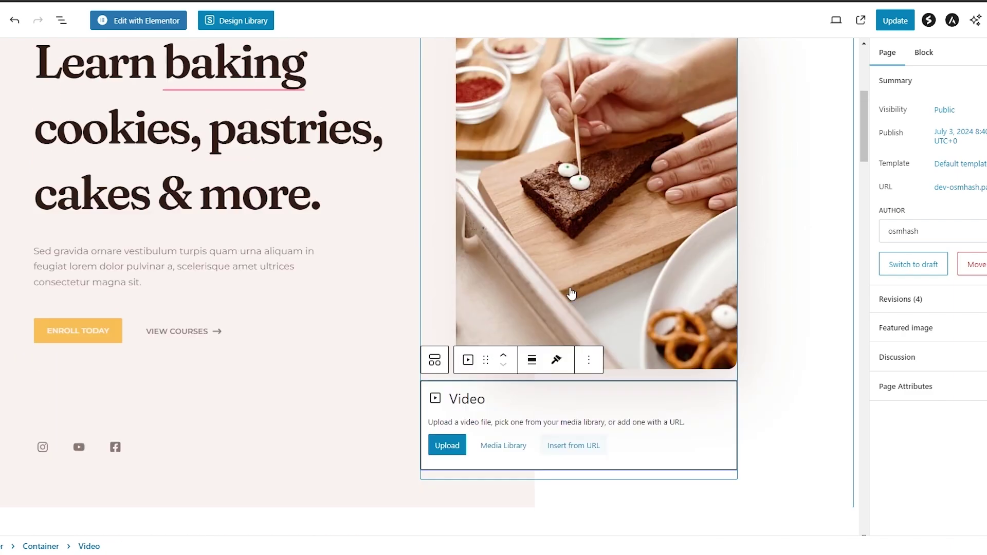
pyautogui.scroll(-5, 562, 303)
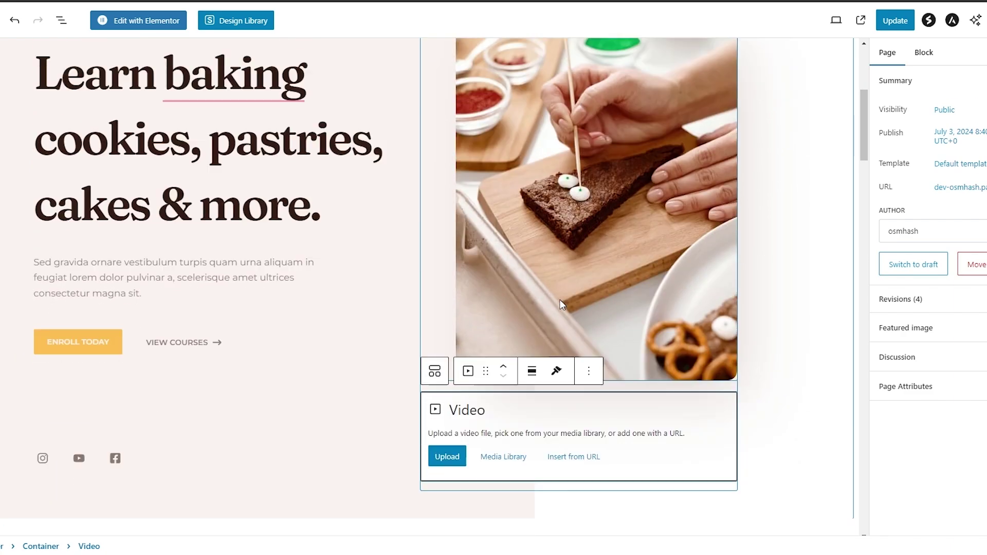
pyautogui.scroll(-6, 571, 290)
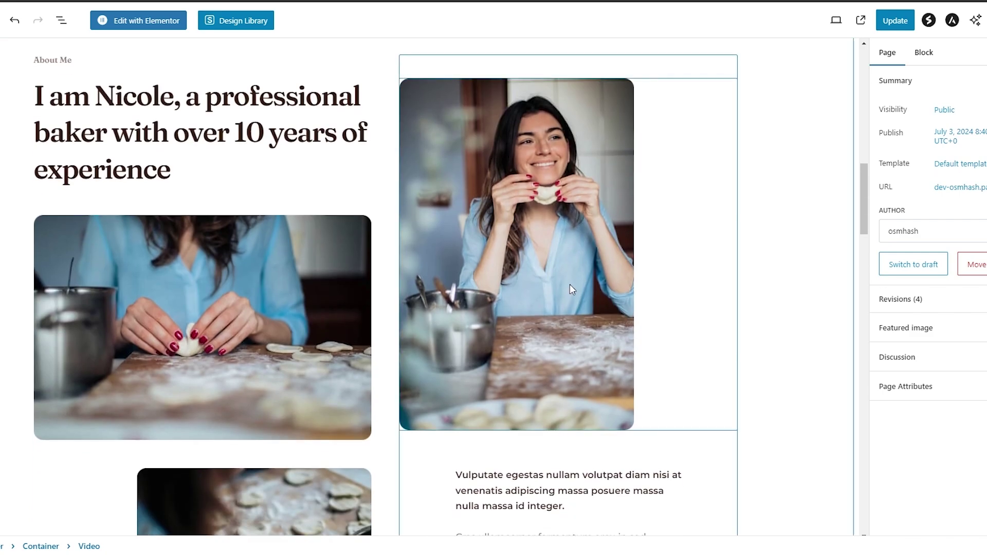
# Select the About Me Info Box block and show its Style settings in the sidebar
pyautogui.click(543, 197)
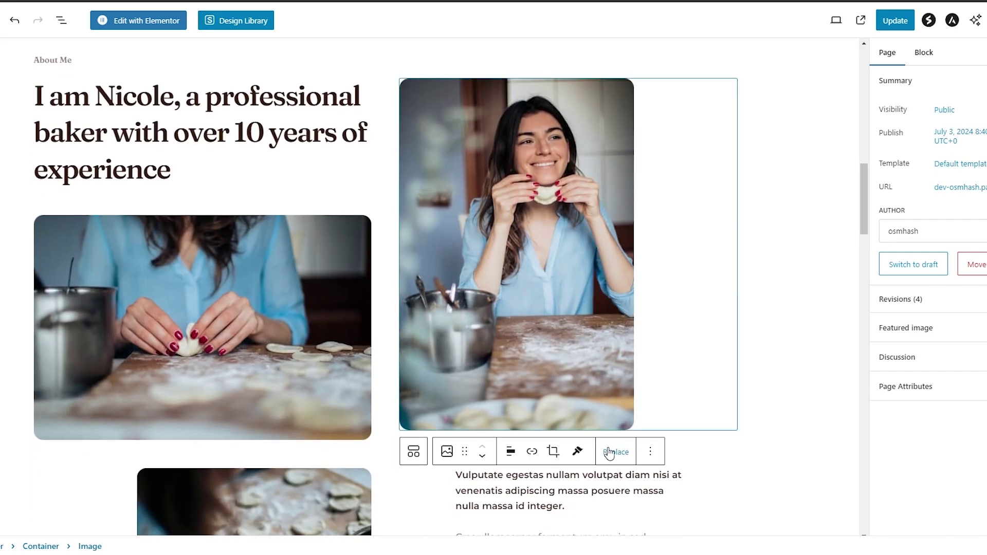
pyautogui.scroll(-6, 591, 332)
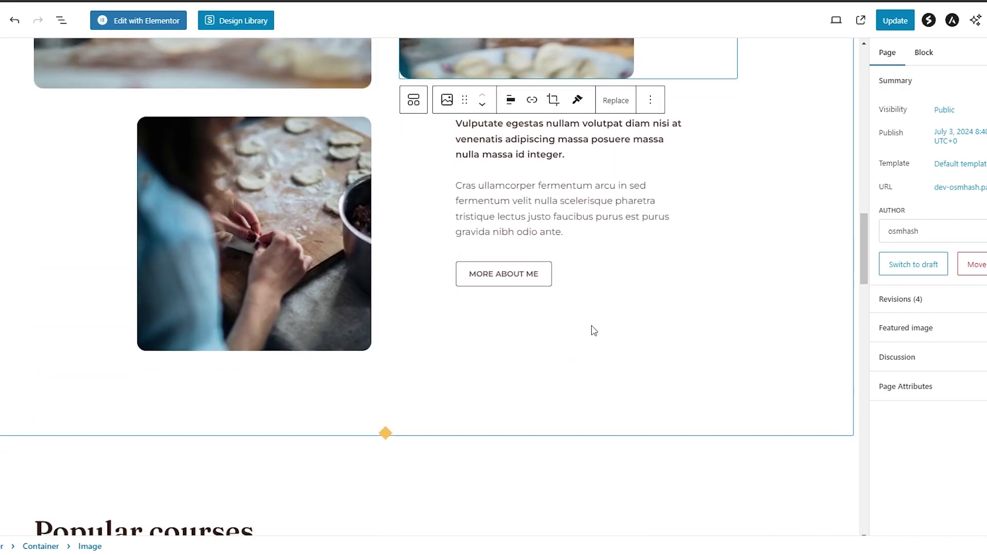
pyautogui.tripleClick(513, 164)
pyautogui.click(603, 239)
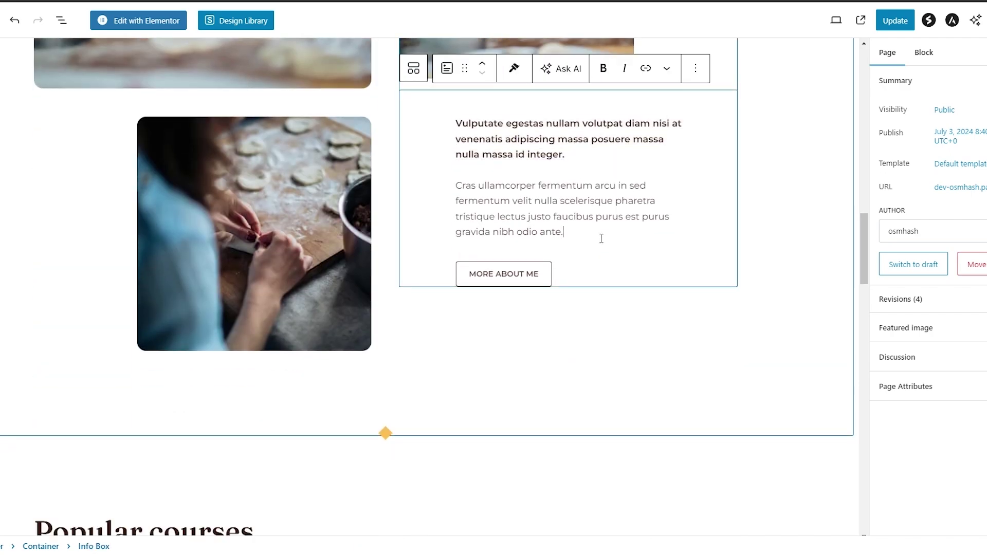
pyautogui.tripleClick(513, 142)
pyautogui.moveTo(562, 232); pyautogui.dragTo(462, 185)
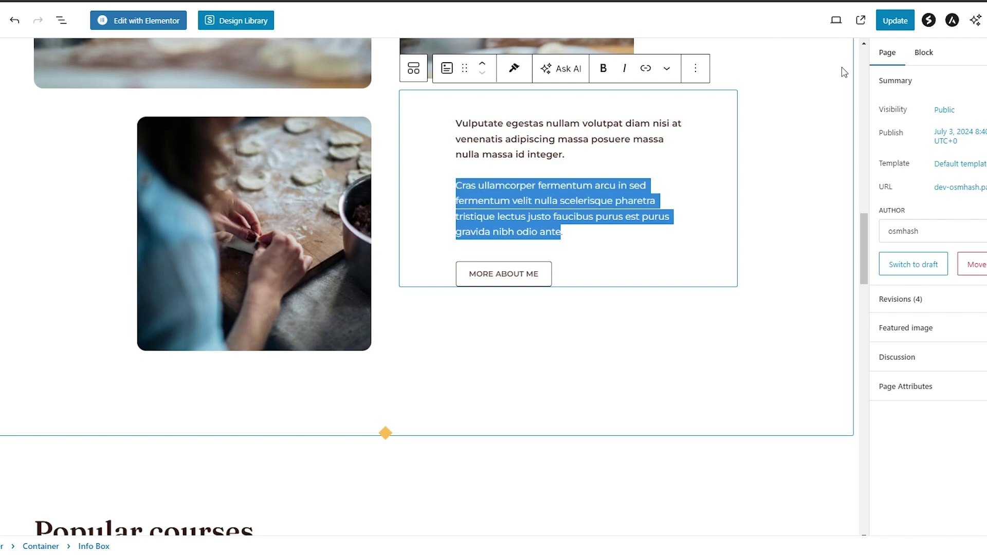
pyautogui.click(484, 197)
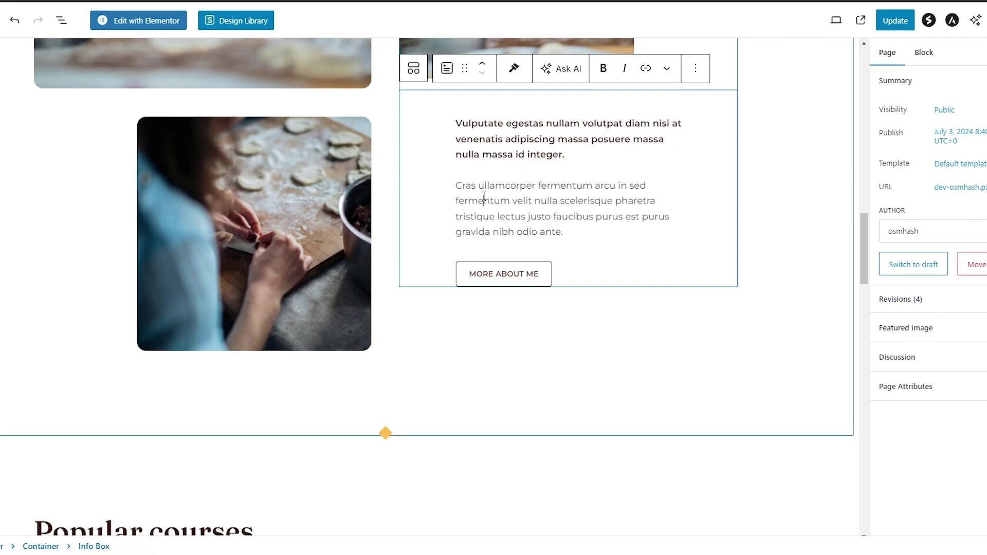
pyautogui.click(701, 189)
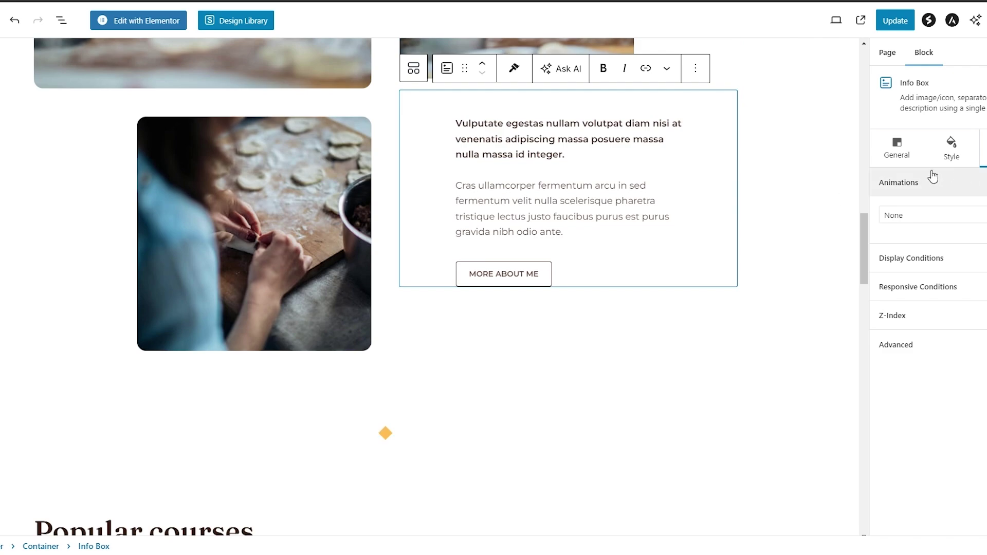
pyautogui.click(945, 160)
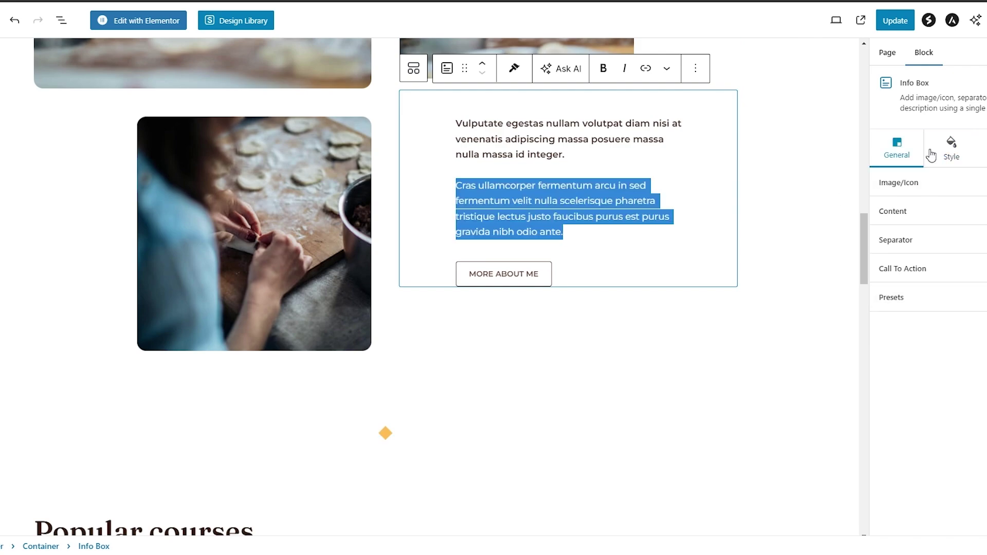
pyautogui.click(952, 152)
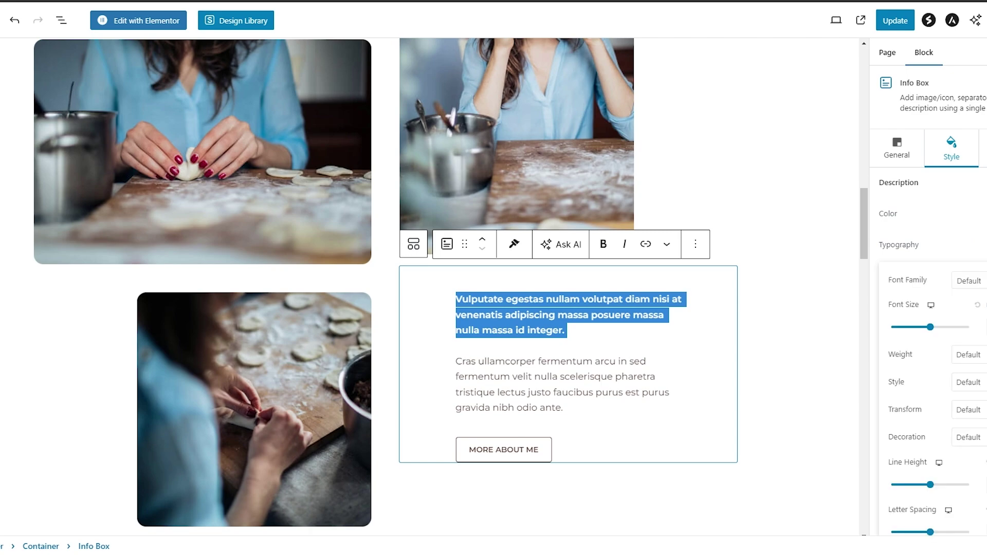
# Try Arial, Helvetica, Georgia and Abel as the description font, then reset it to Default
pyautogui.click(970, 281)
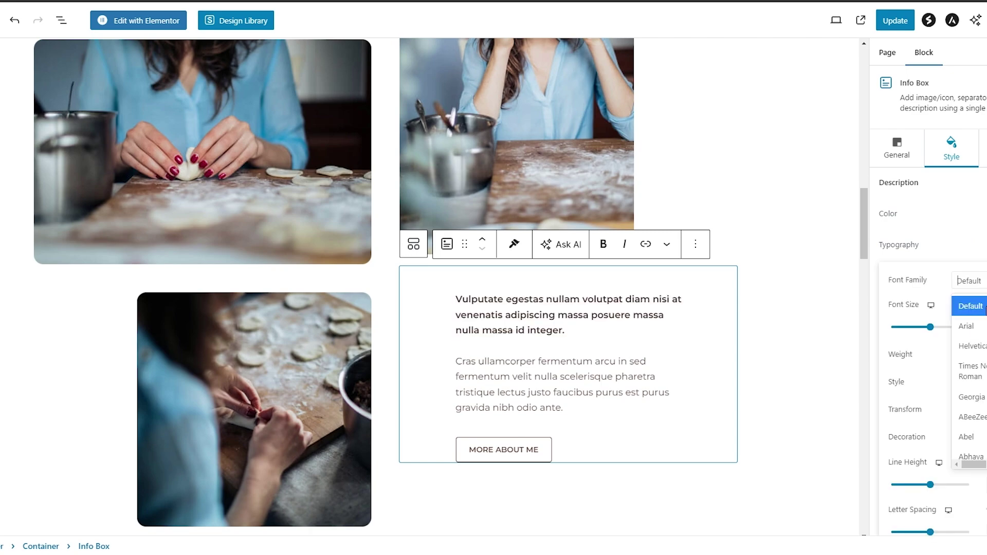
pyautogui.click(980, 330)
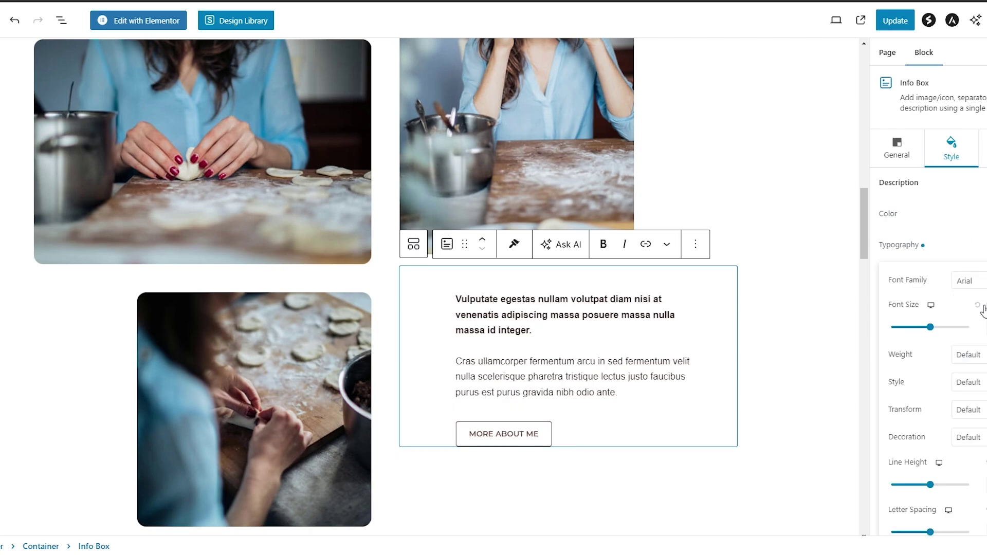
pyautogui.click(969, 281)
pyautogui.click(975, 345)
pyautogui.click(970, 280)
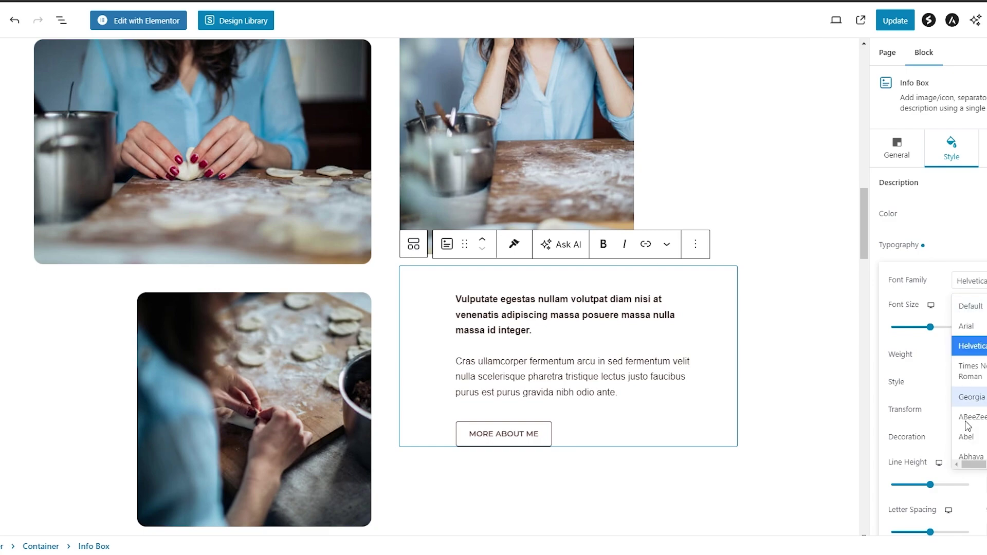
pyautogui.click(978, 398)
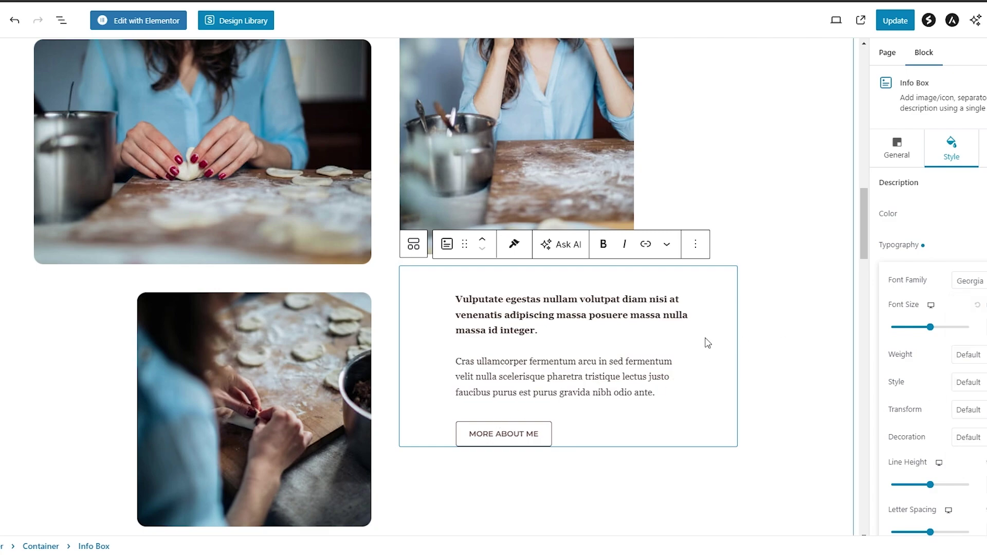
pyautogui.click(969, 281)
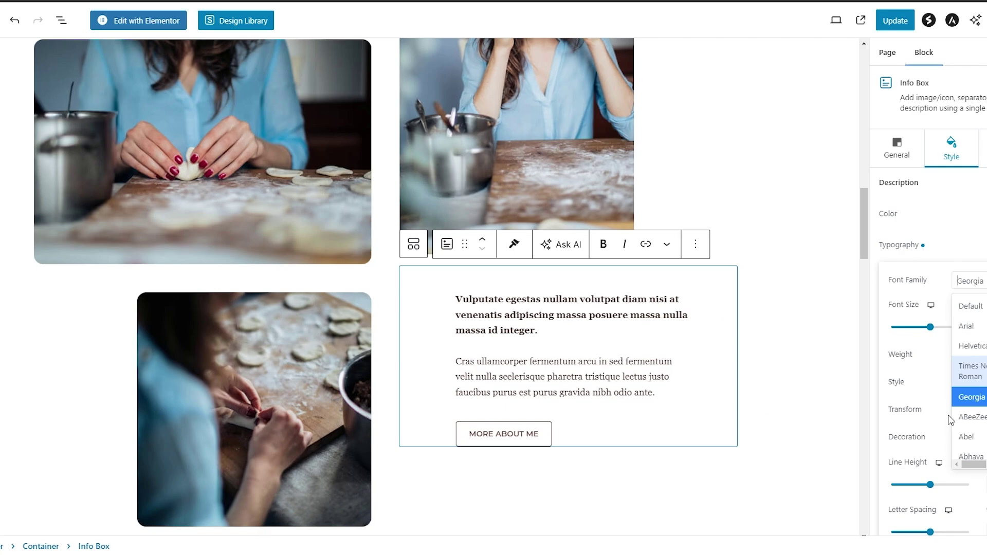
pyautogui.click(967, 434)
pyautogui.click(970, 280)
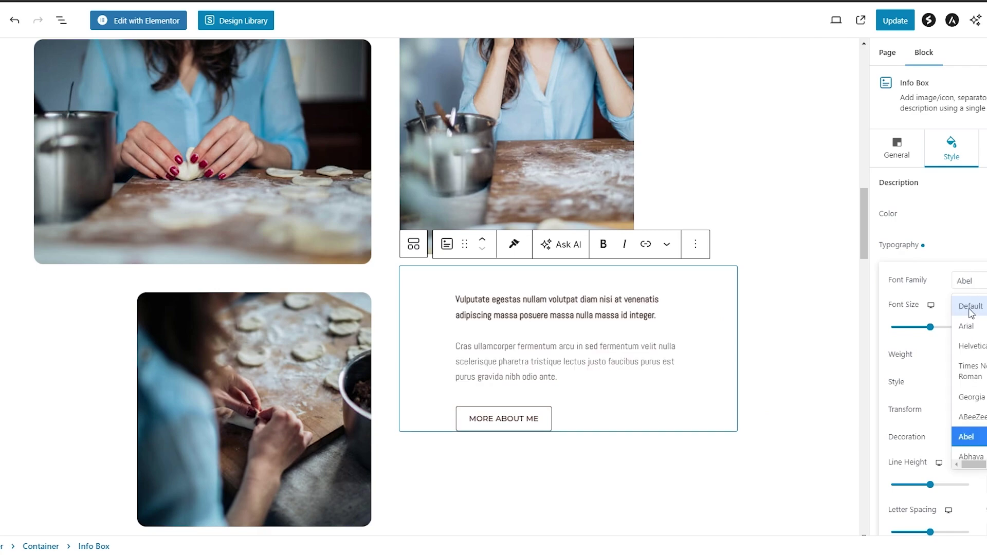
pyautogui.click(971, 308)
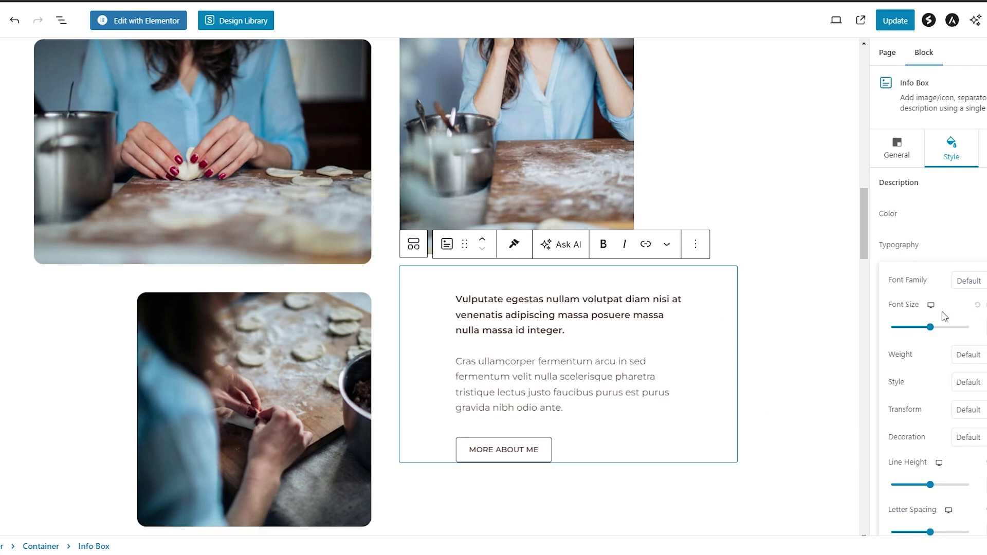
pyautogui.scroll(-9, 716, 447)
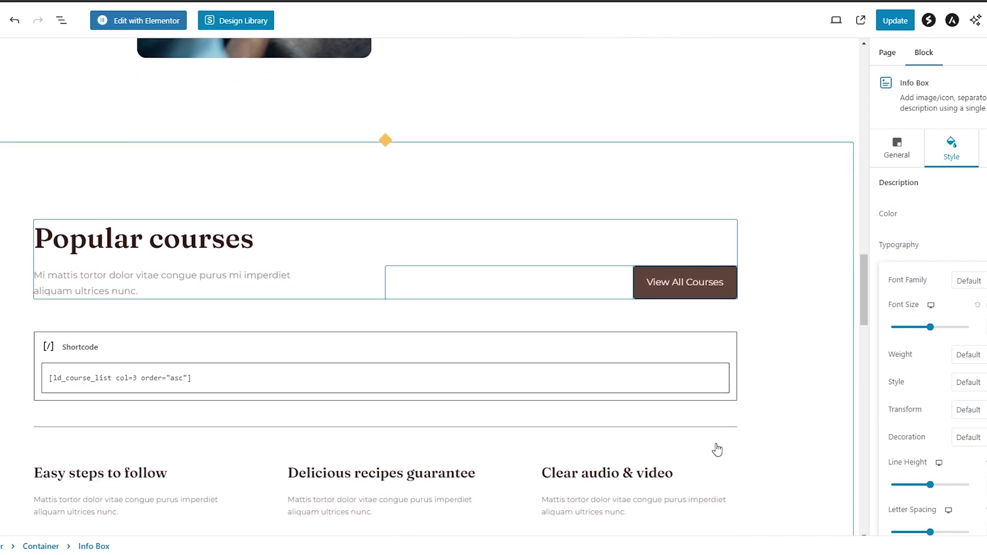
pyautogui.scroll(20, 460, 326)
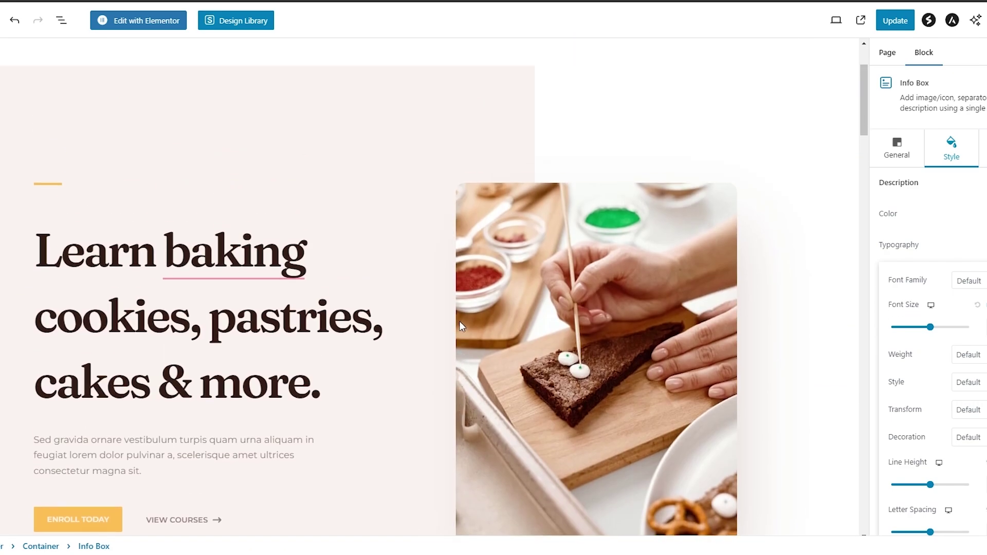